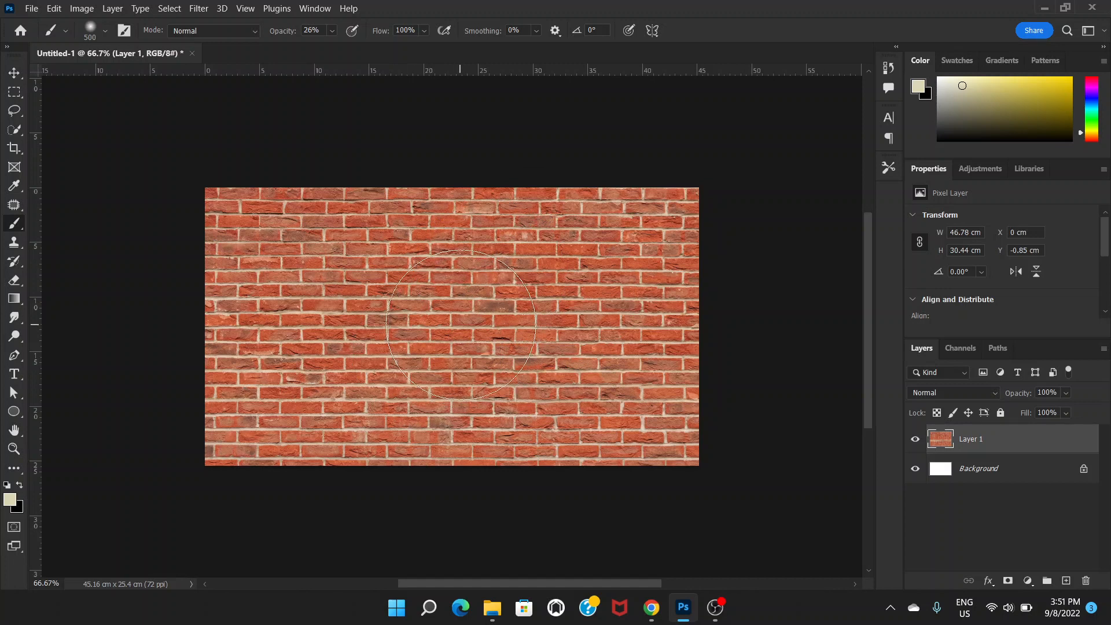
Step: Fit the canvas on screen and darken the brick wall with a Brightness/Contrast adjustment layer set to brightness -150
{"action": "left_click", "coordinate": [245, 8]}
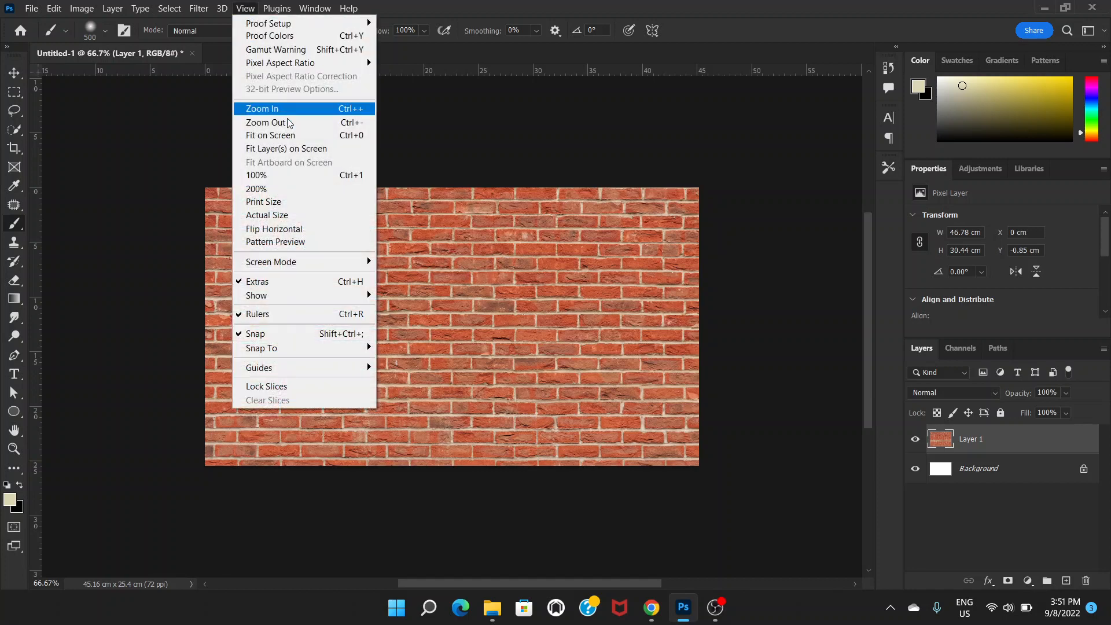
{"action": "left_click", "coordinate": [296, 138]}
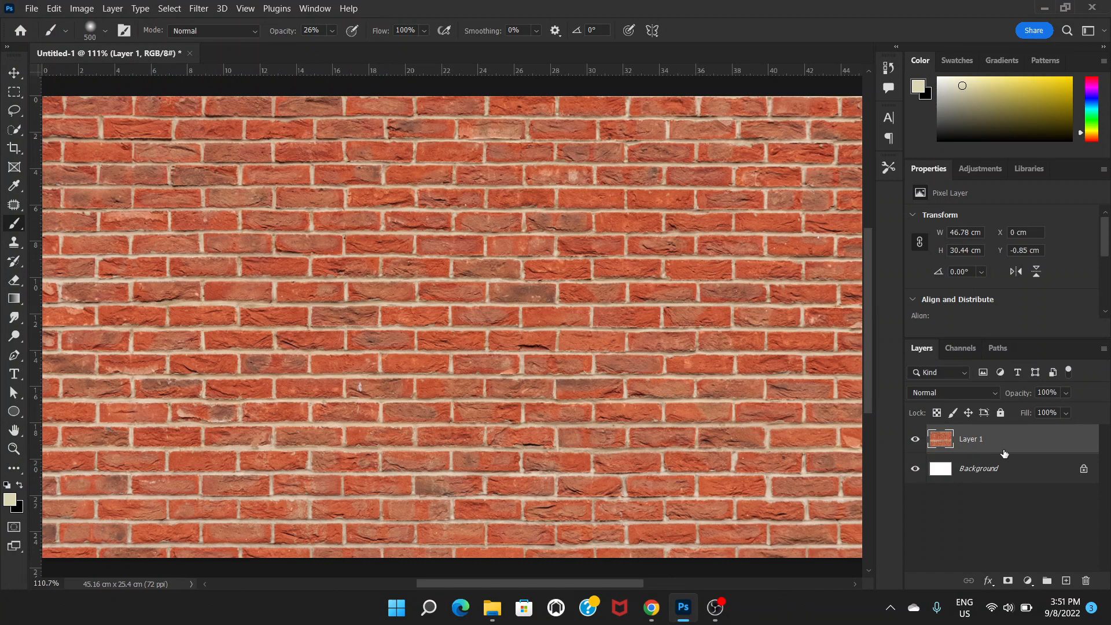
{"action": "left_click", "coordinate": [1030, 580]}
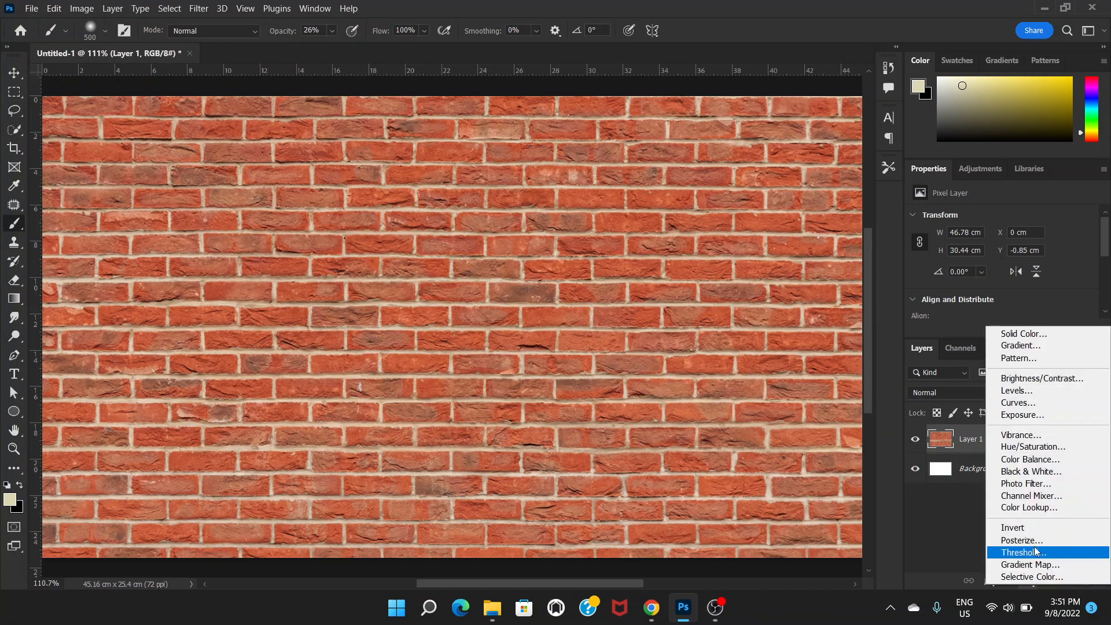
{"action": "left_click", "coordinate": [1044, 380]}
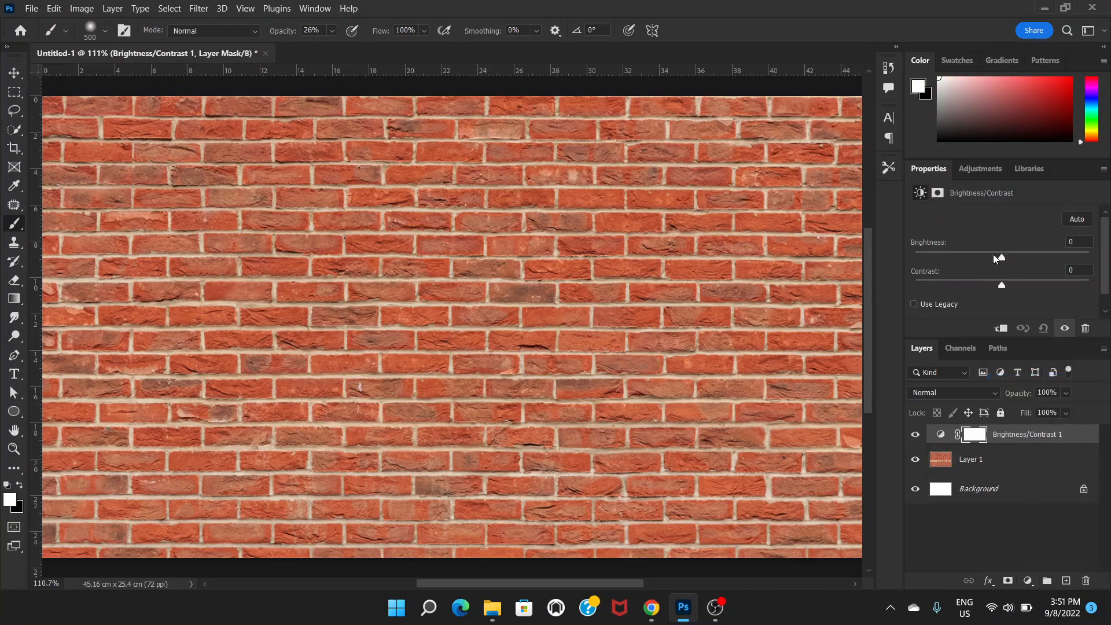
{"action": "left_click_drag", "start_coordinate": [1001, 254], "coordinate": [915, 257]}
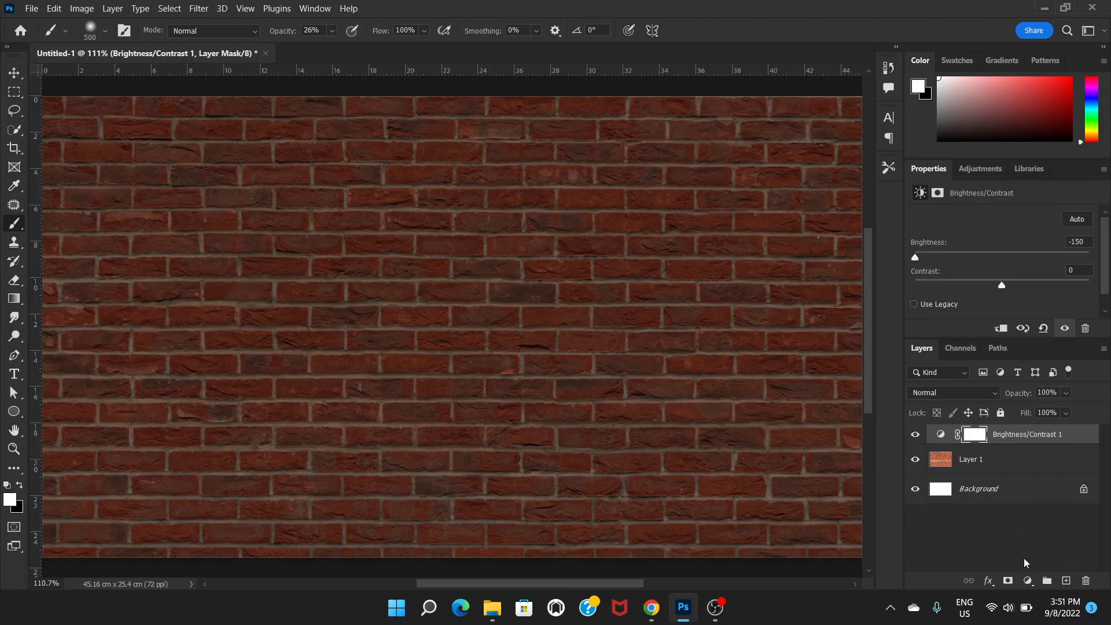
Step: Add a Levels adjustment layer above the brightness adjustment and set its midtone input to 0.60
{"action": "left_click", "coordinate": [1028, 581]}
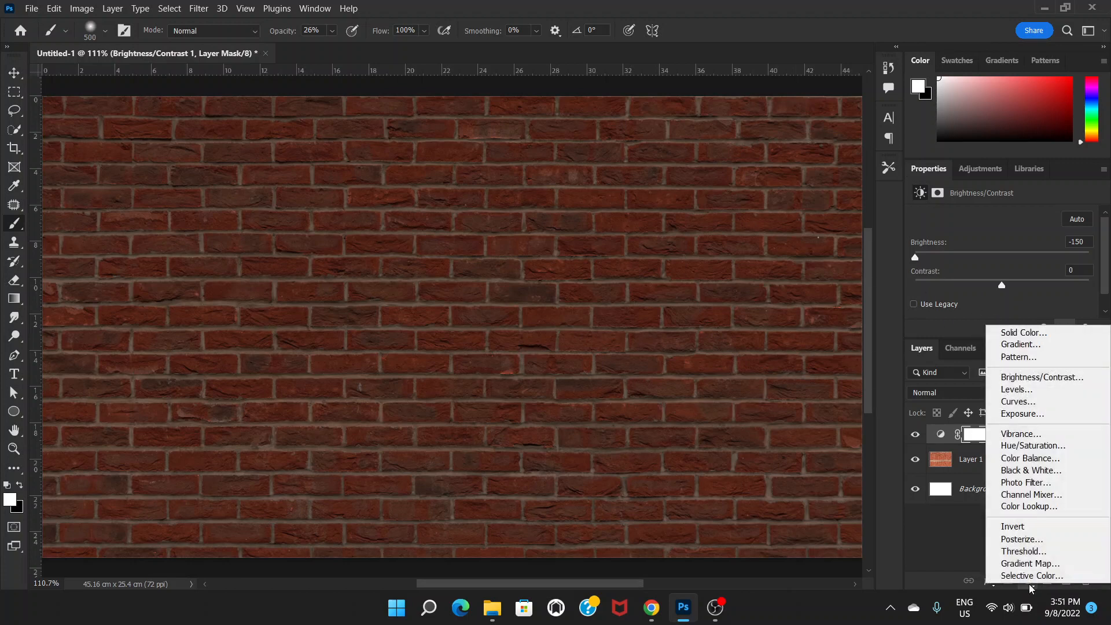
{"action": "left_click", "coordinate": [1022, 390]}
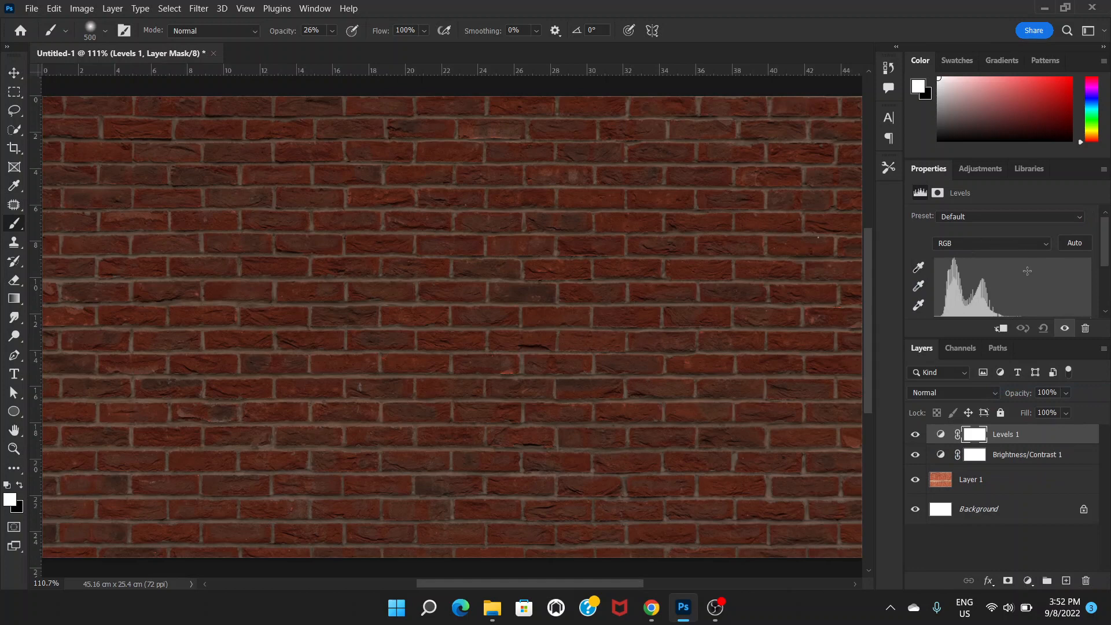
{"action": "scroll", "coordinate": [1012, 272], "scroll_direction": "down", "scroll_amount": 3}
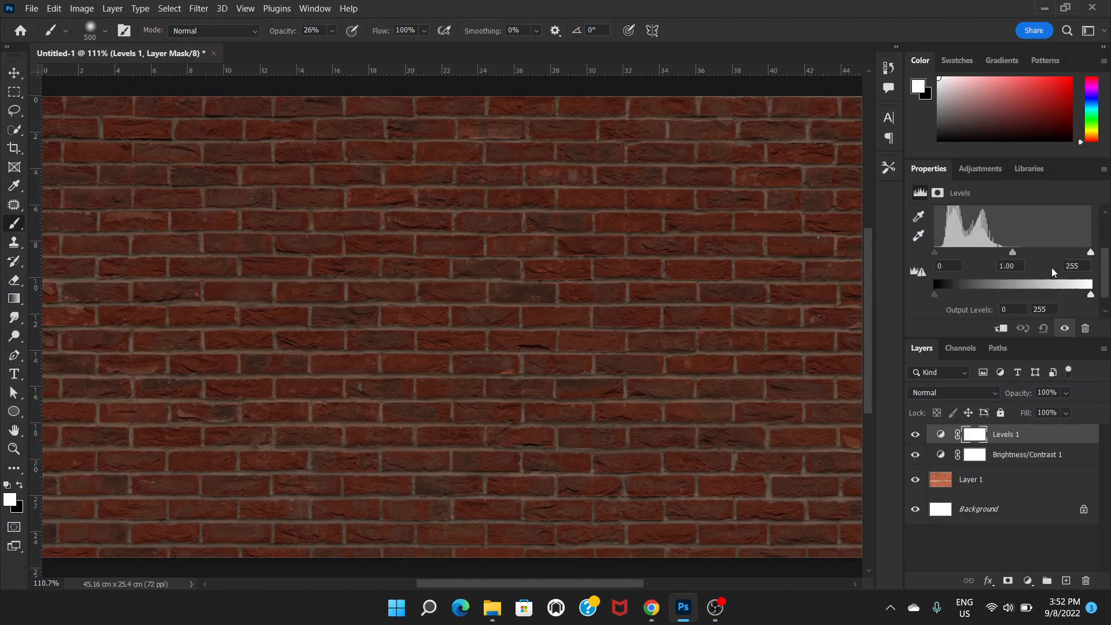
{"action": "scroll", "coordinate": [1106, 255], "scroll_direction": "up", "scroll_amount": 2}
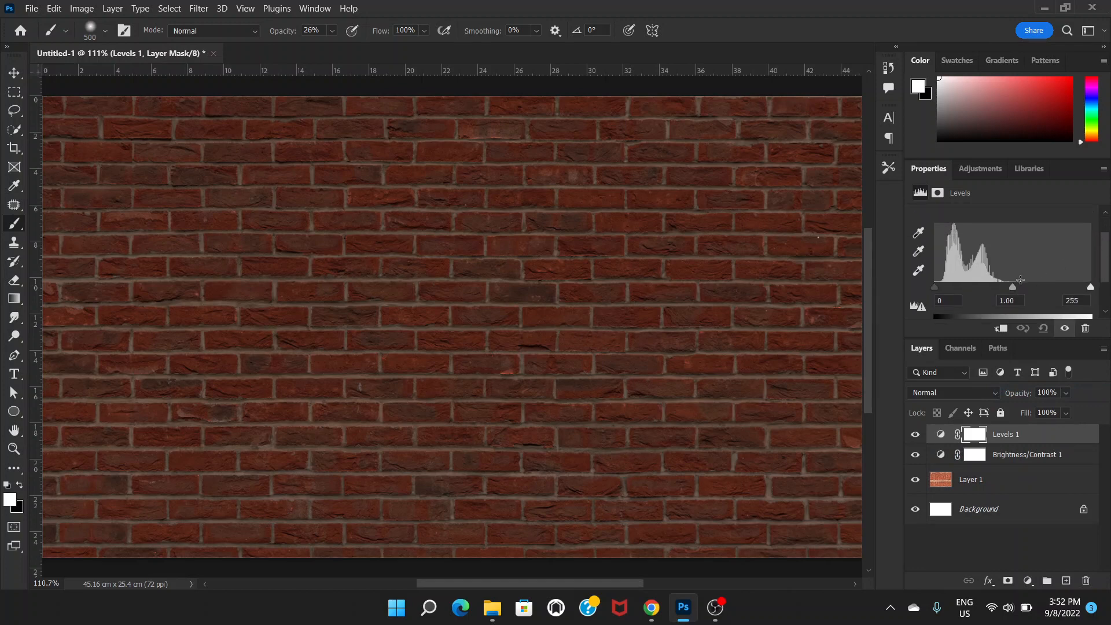
{"action": "left_click_drag", "start_coordinate": [1013, 287], "coordinate": [1021, 287]}
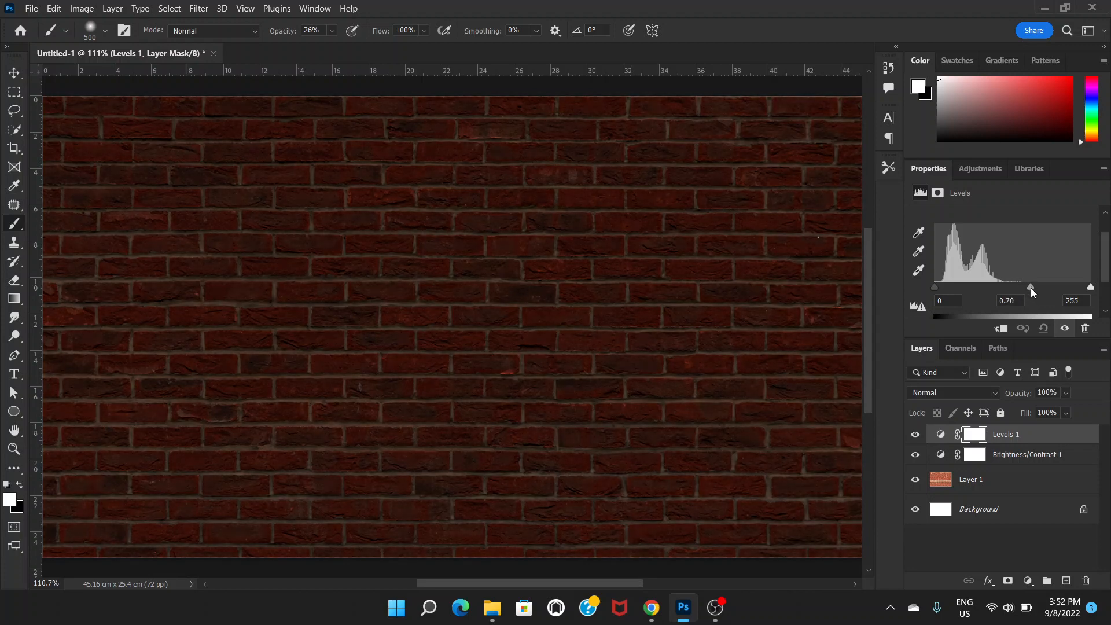
{"action": "left_click_drag", "start_coordinate": [1036, 289], "coordinate": [1037, 289]}
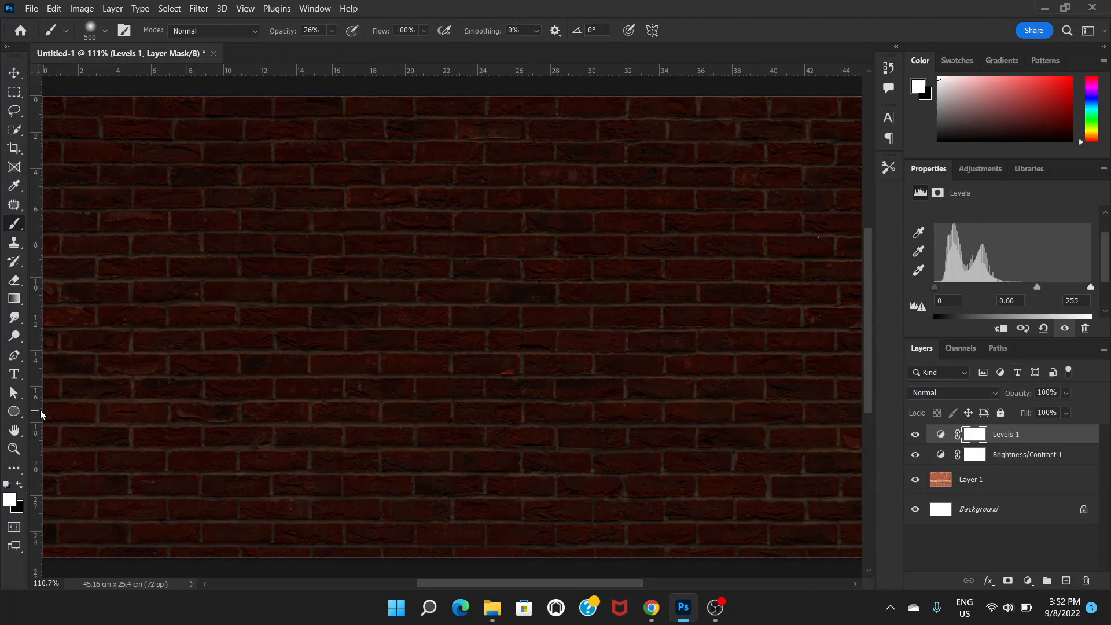
Step: Add the horizontal text "Hello!" in white Cooper Black on the upper part of the brick wall
{"action": "left_click", "coordinate": [15, 374]}
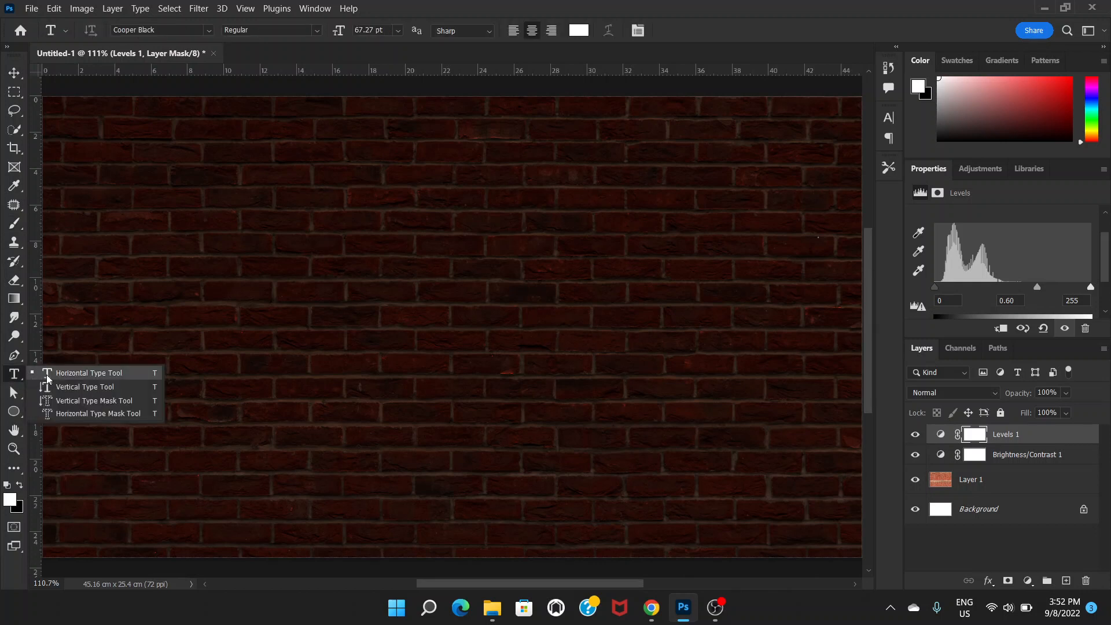
{"action": "left_click", "coordinate": [50, 375]}
{"action": "left_click", "coordinate": [341, 248]}
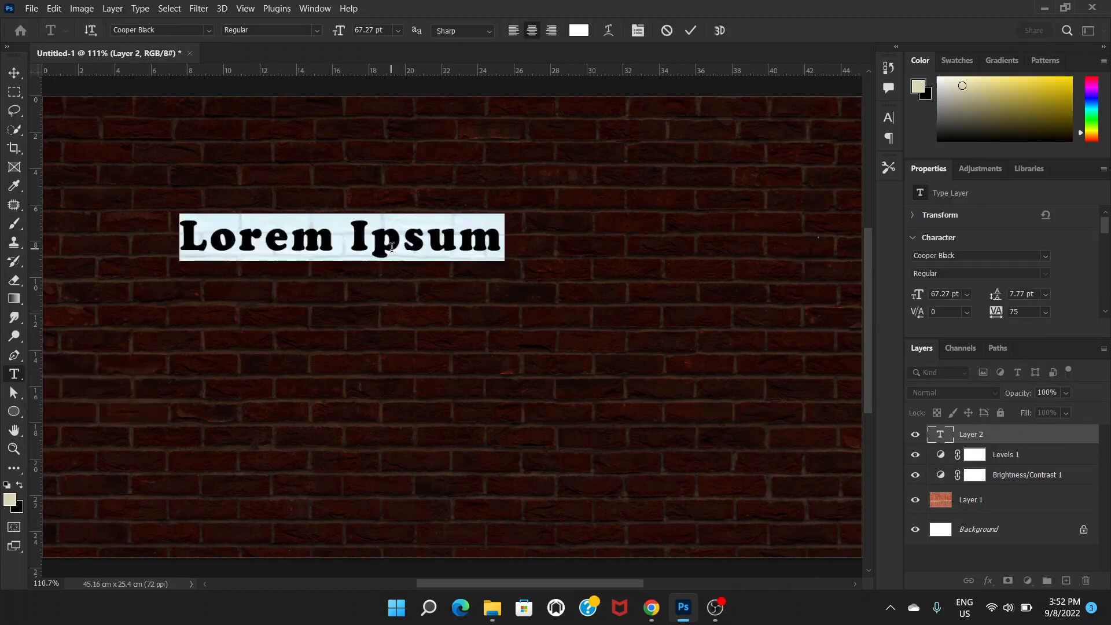
{"action": "type", "text": "Hello!"}
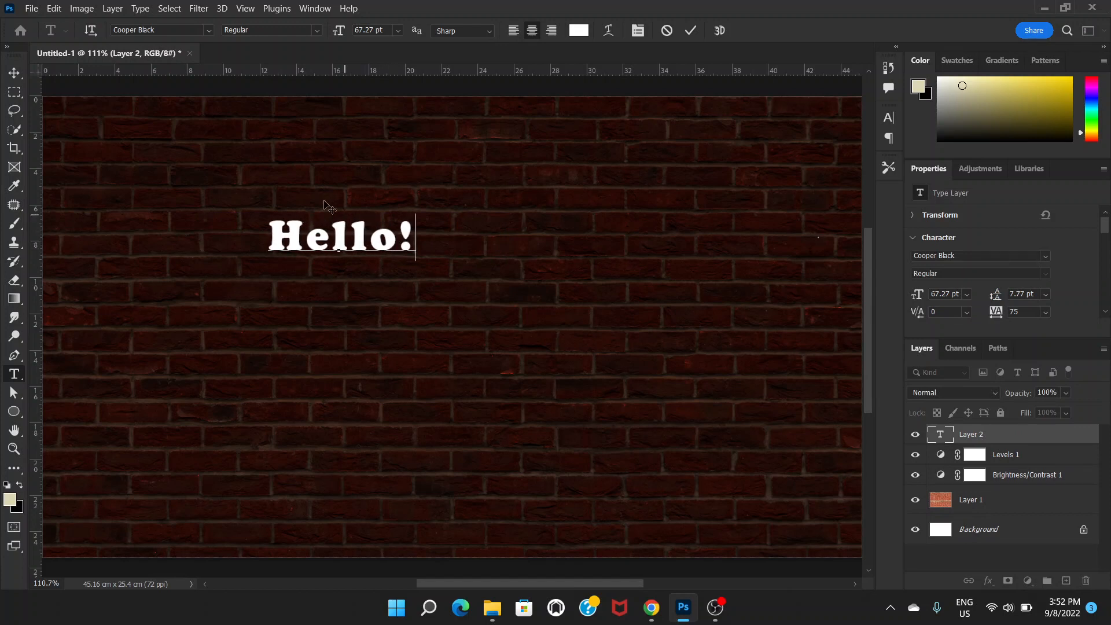
Step: Scale the "Hello!" text up to about 283 pt and move it to the middle of the wall's width
{"action": "left_click", "coordinate": [14, 72]}
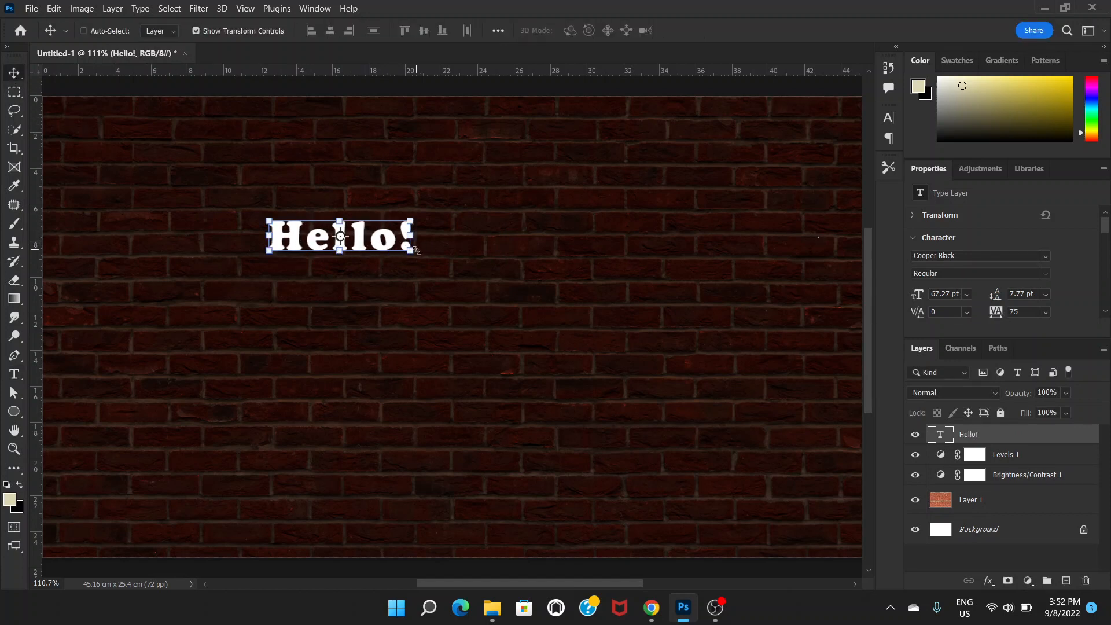
{"action": "left_click_drag", "start_coordinate": [410, 251], "coordinate": [768, 481]}
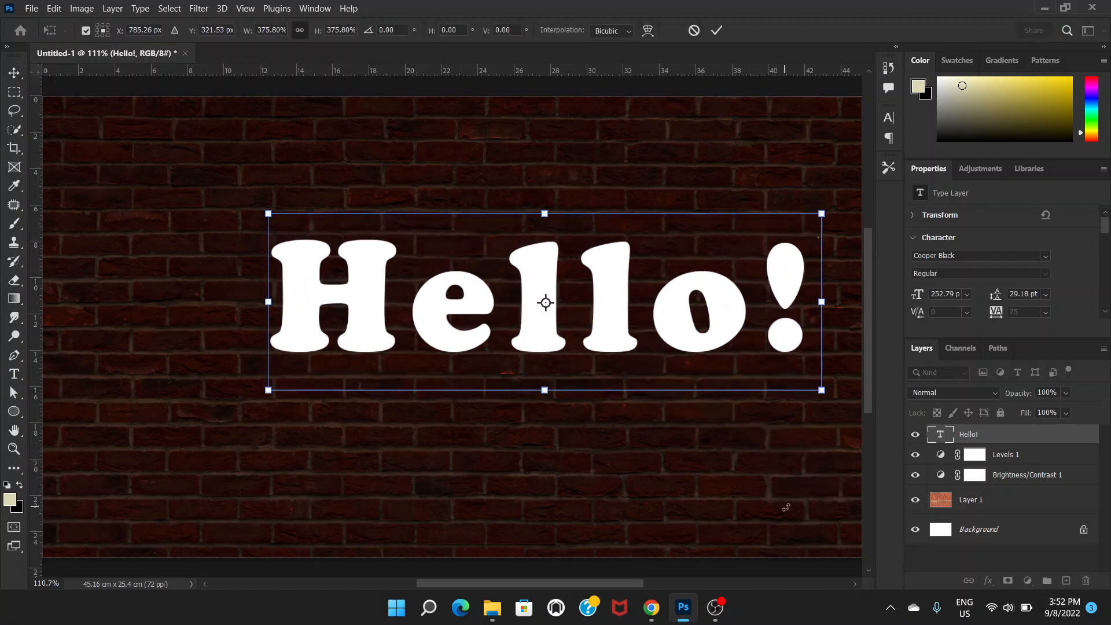
{"action": "left_click_drag", "start_coordinate": [268, 393], "coordinate": [201, 413]}
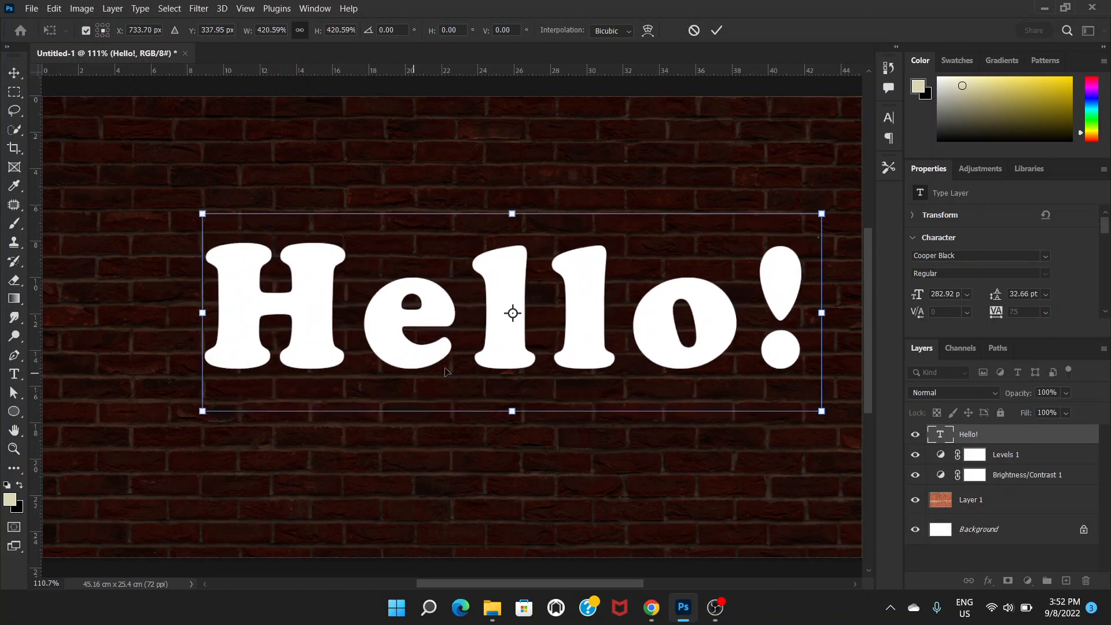
{"action": "left_click_drag", "start_coordinate": [553, 351], "coordinate": [523, 322]}
{"action": "key", "text": "Return"}
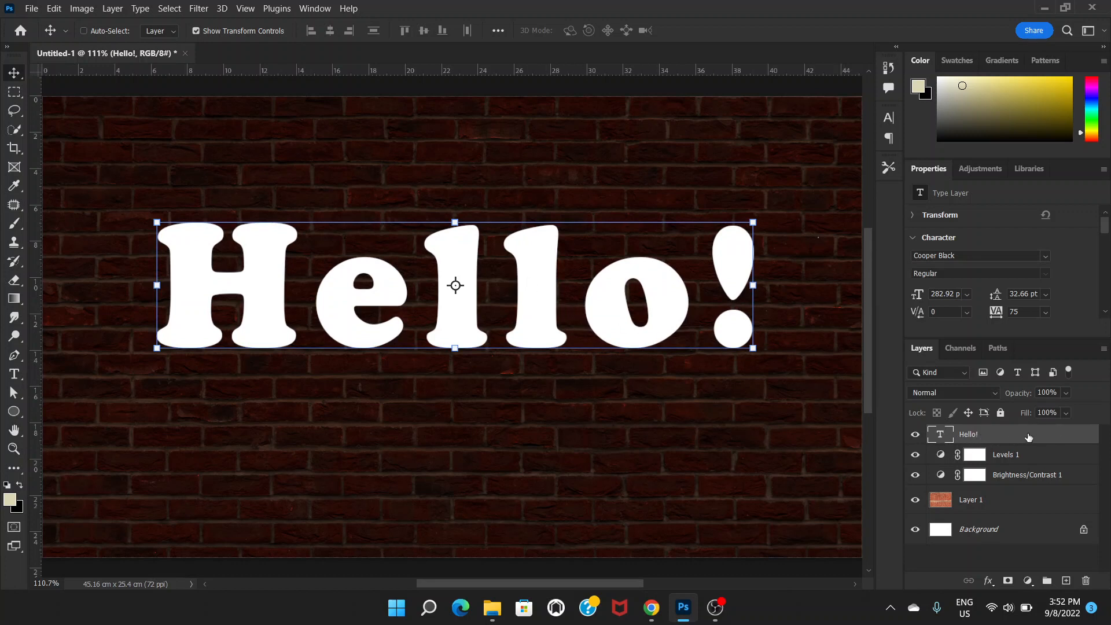
Step: Lower the "Hello!" text layer's fill to 0% while leaving its opacity at 100%
{"action": "left_click", "coordinate": [1066, 413]}
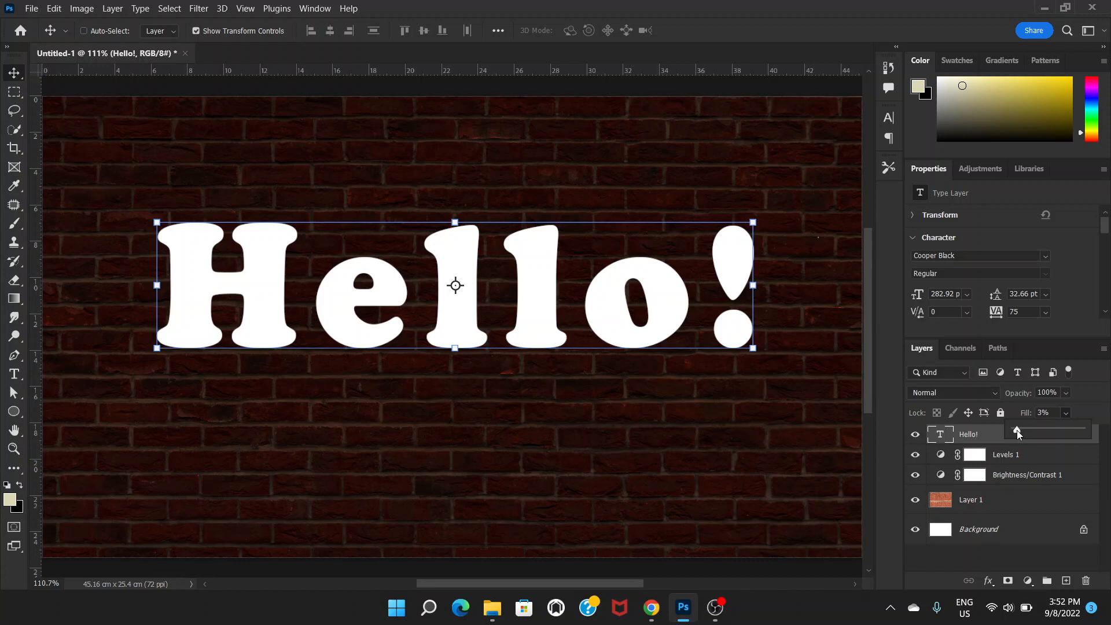
{"action": "left_click_drag", "start_coordinate": [1016, 429], "coordinate": [1006, 429]}
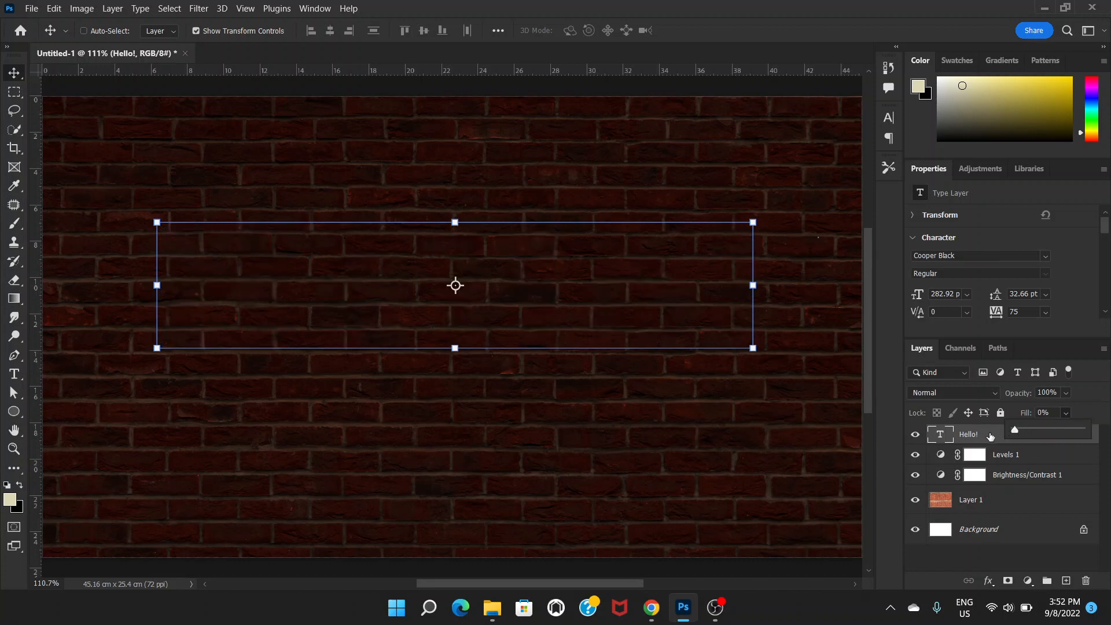
{"action": "left_click", "coordinate": [990, 436]}
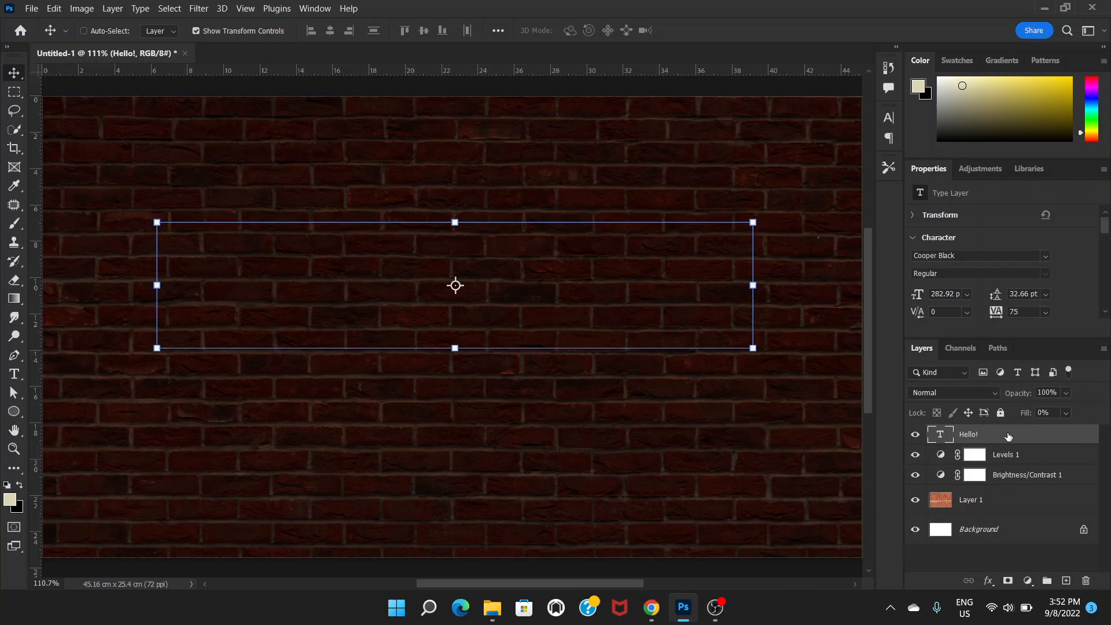
Step: Apply a Stroke layer style to the "Hello!" text: 13 px, center position, yellow, 100% opacity
{"action": "double_click", "coordinate": [1010, 436]}
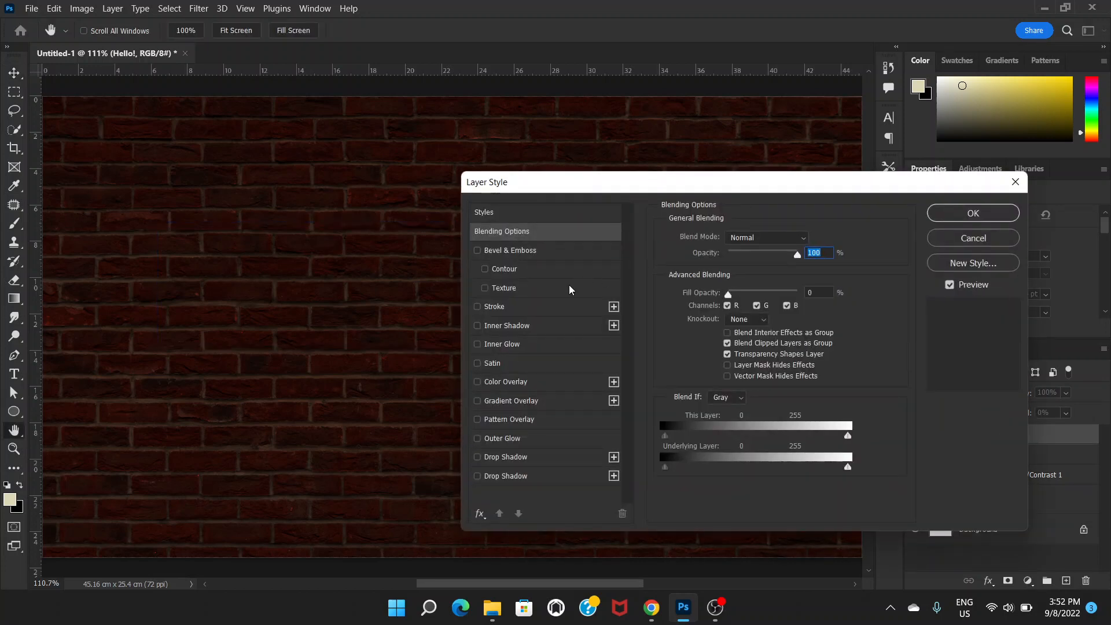
{"action": "left_click", "coordinate": [521, 310]}
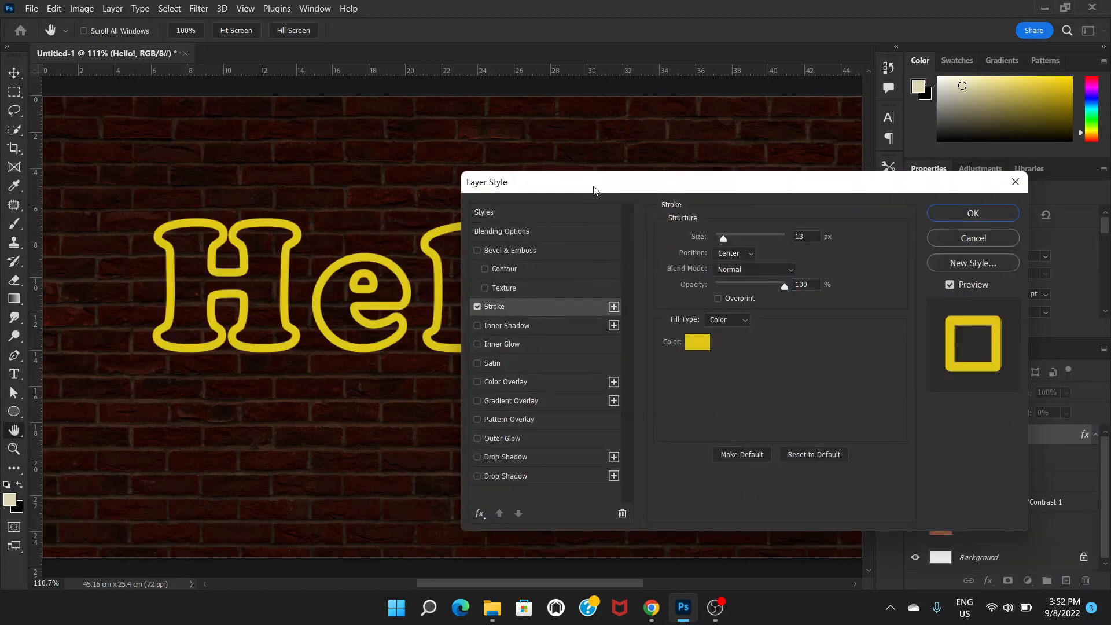
{"action": "left_click_drag", "start_coordinate": [593, 190], "coordinate": [698, 158]}
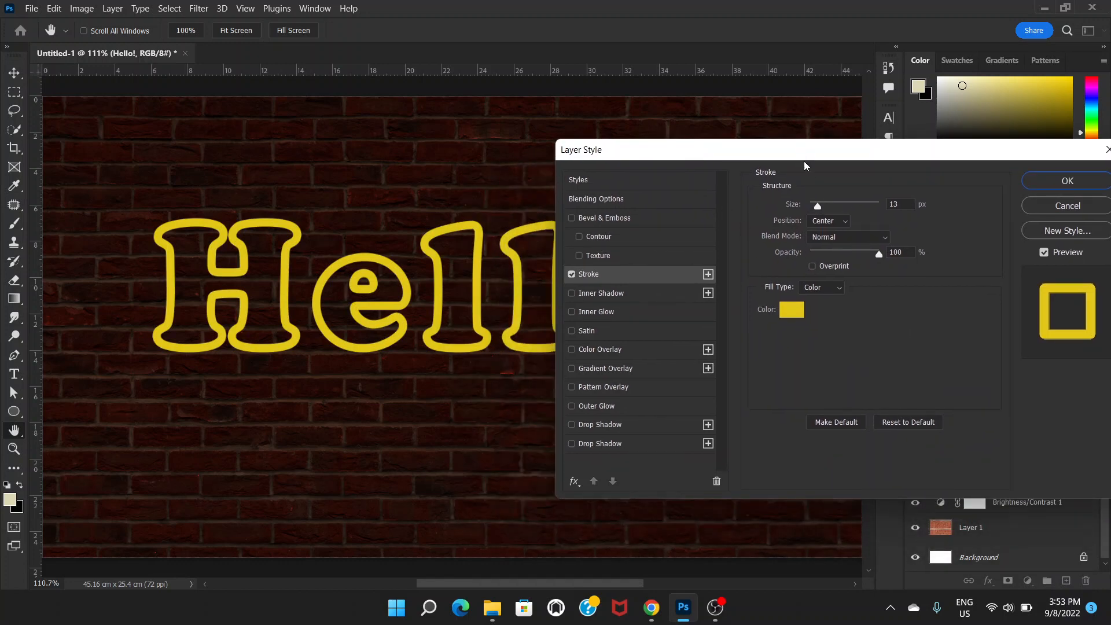
{"action": "mouse_move", "coordinate": [814, 154]}
{"action": "left_mouse_down"}
{"action": "mouse_move", "coordinate": [789, 146]}
{"action": "mouse_move", "coordinate": [805, 150]}
{"action": "left_mouse_up"}
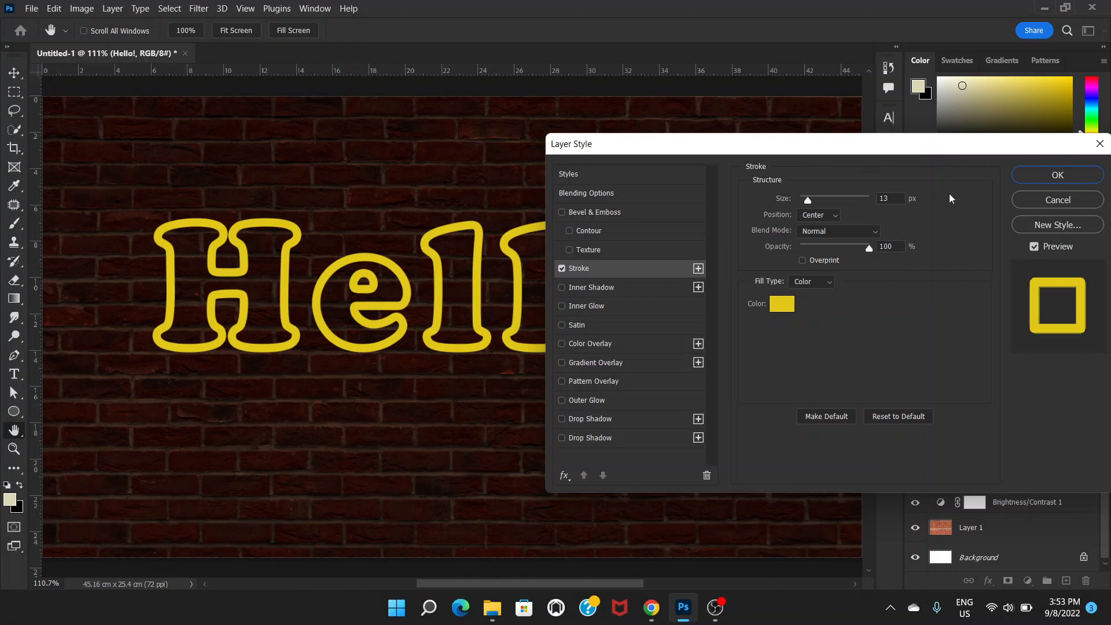
{"action": "left_click", "coordinate": [1039, 174]}
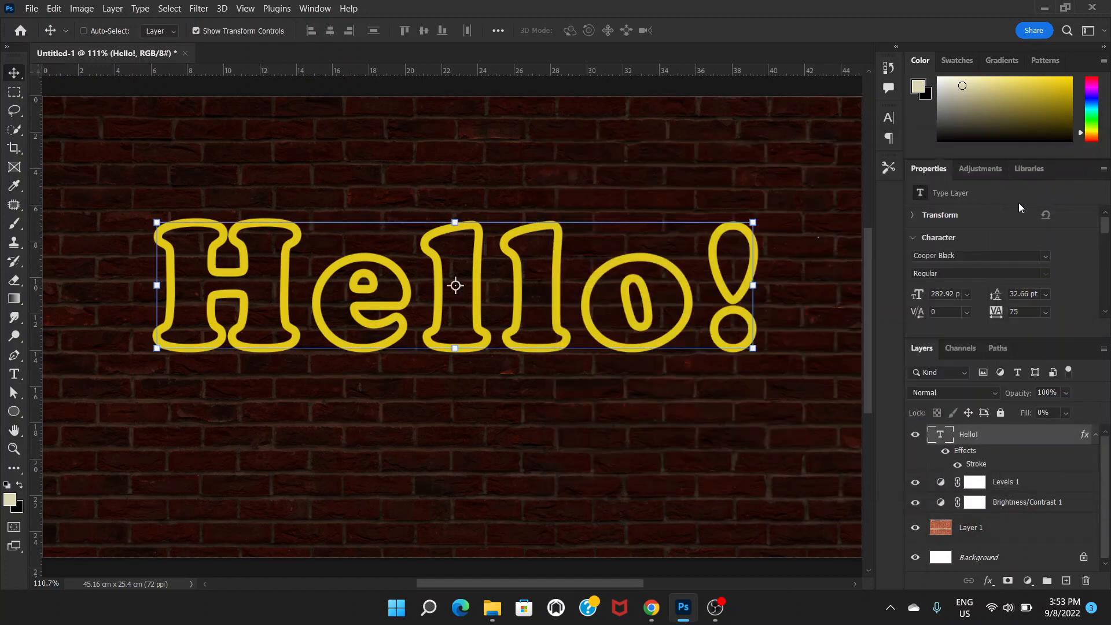
Step: Rasterize the "Hello!" type layer and its layer style into a pixel layer
{"action": "right_click", "coordinate": [1007, 437]}
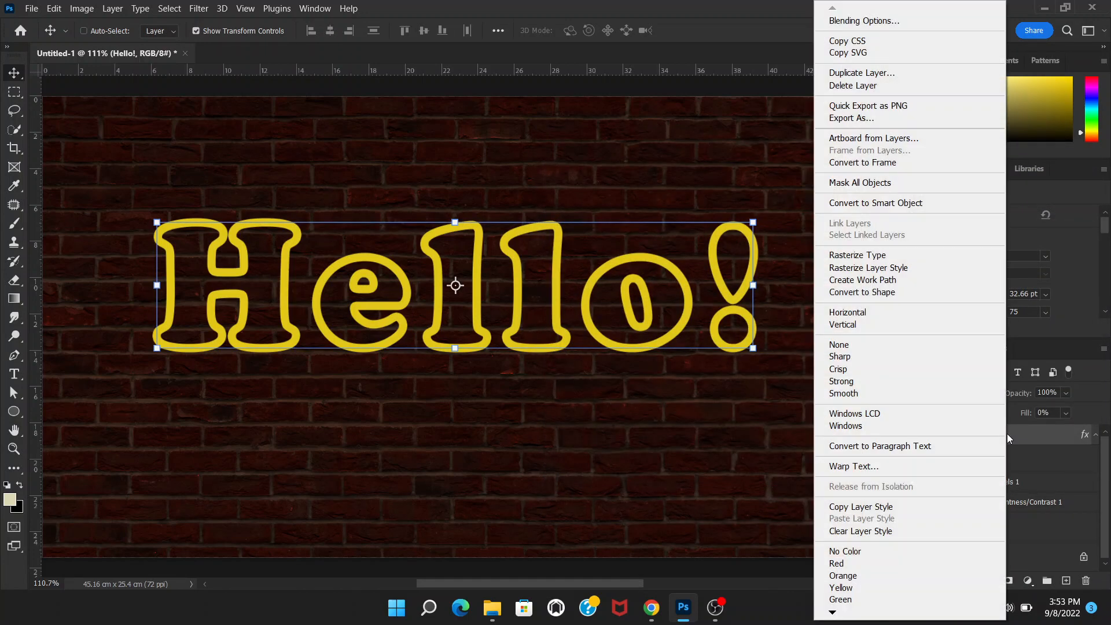
{"action": "left_click", "coordinate": [906, 256]}
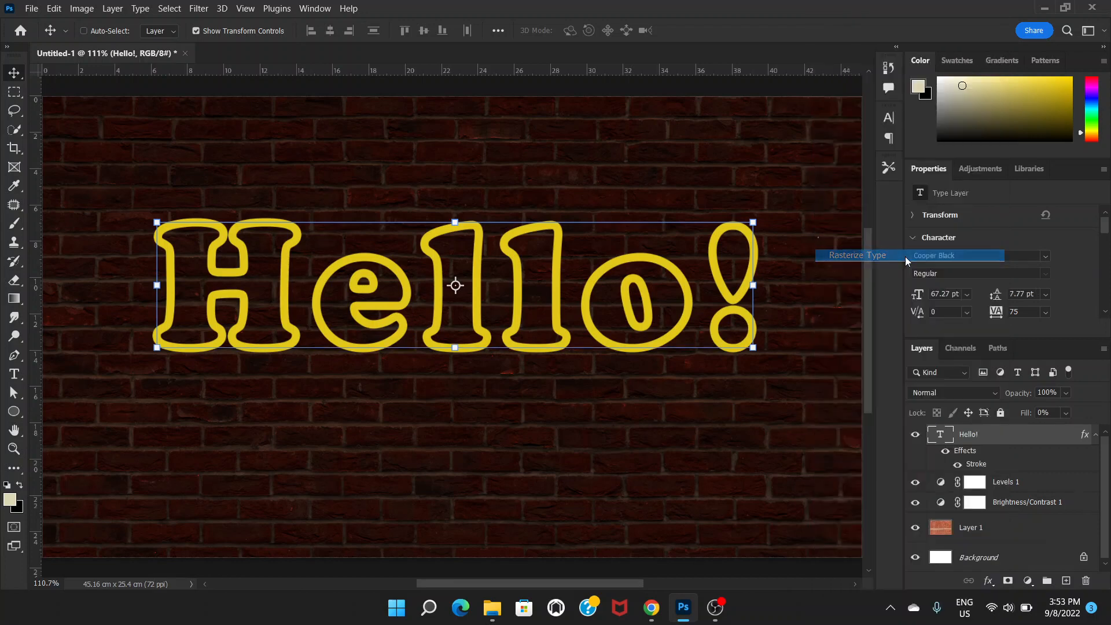
{"action": "right_click", "coordinate": [1008, 445]}
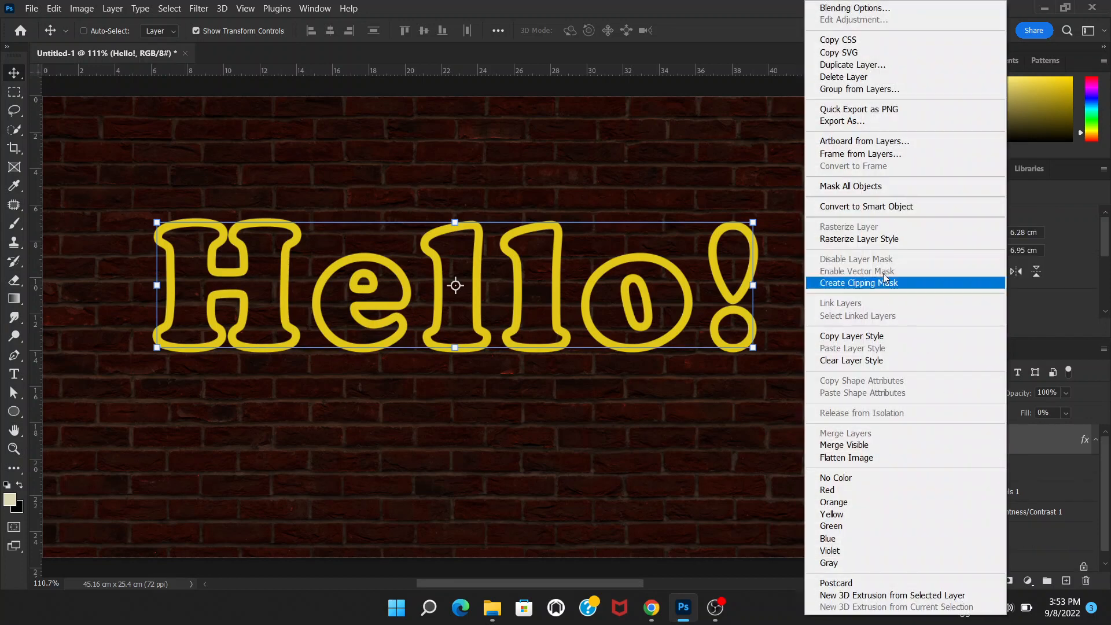
{"action": "left_click", "coordinate": [874, 239]}
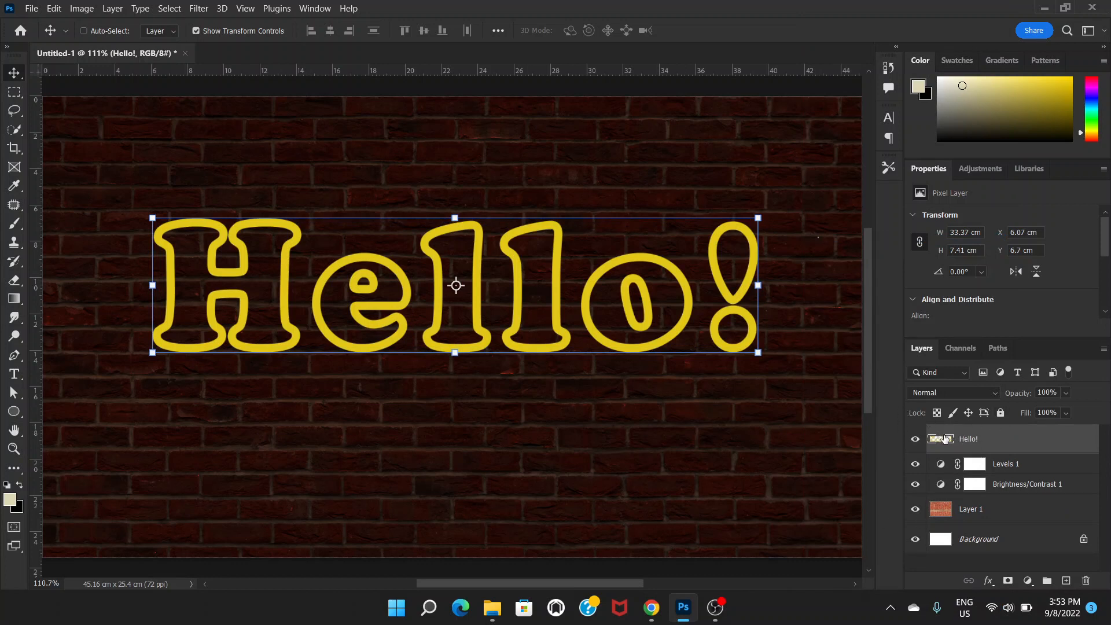
Step: Add a Color Overlay layer style to the rasterized "Hello!" layer in magenta #c621a9
{"action": "double_click", "coordinate": [1013, 443]}
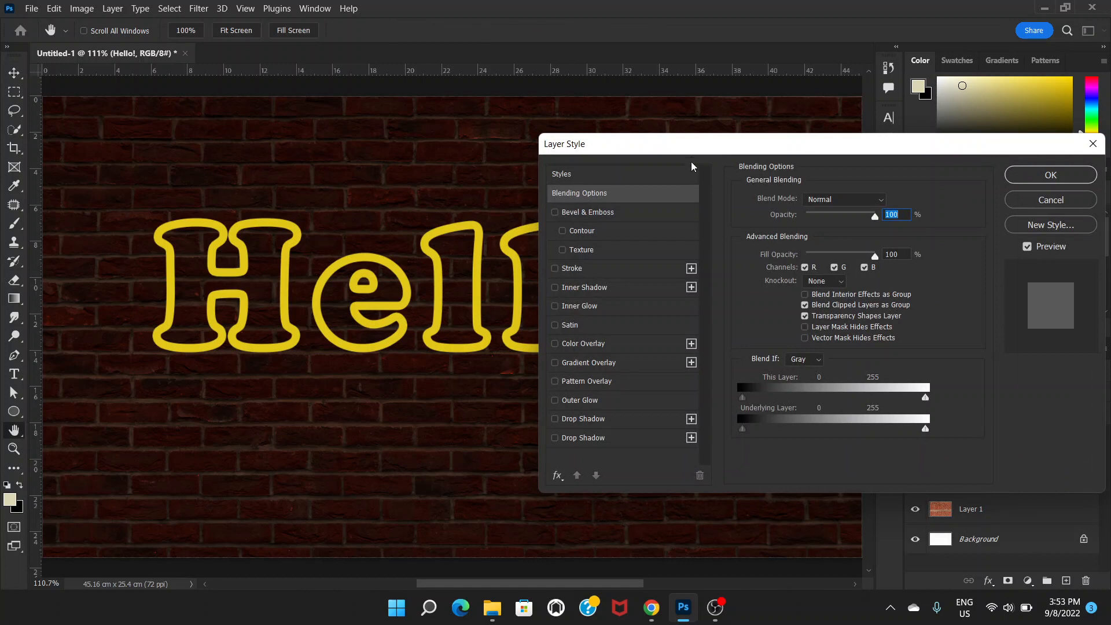
{"action": "mouse_move", "coordinate": [712, 149]}
{"action": "left_mouse_down"}
{"action": "mouse_move", "coordinate": [615, 117]}
{"action": "mouse_move", "coordinate": [701, 141]}
{"action": "left_mouse_up"}
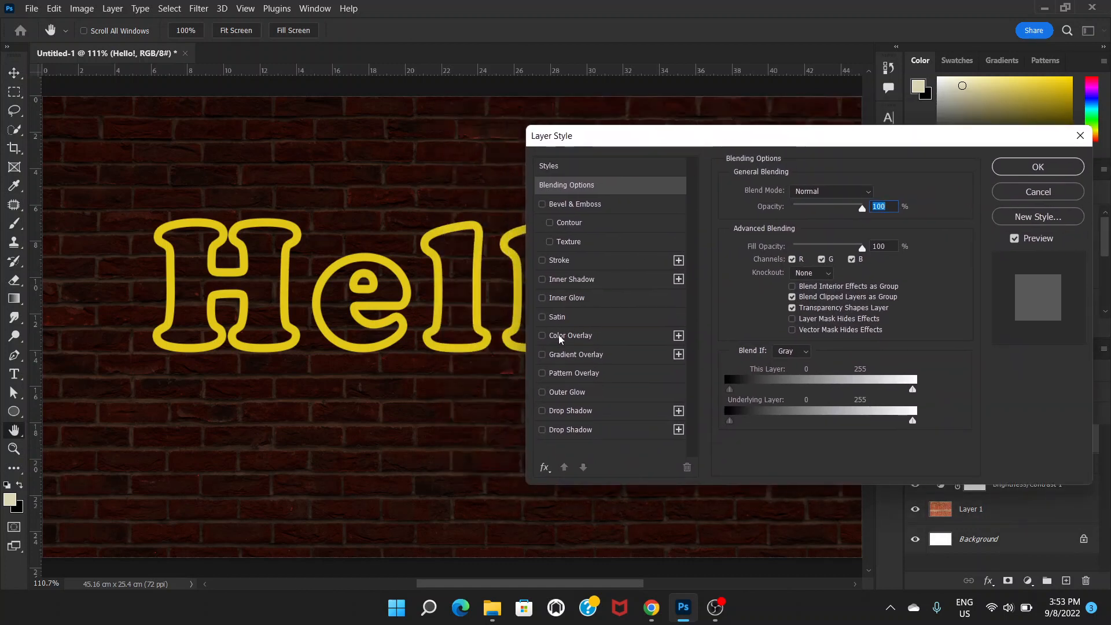
{"action": "left_click", "coordinate": [596, 339]}
{"action": "left_click", "coordinate": [873, 192]}
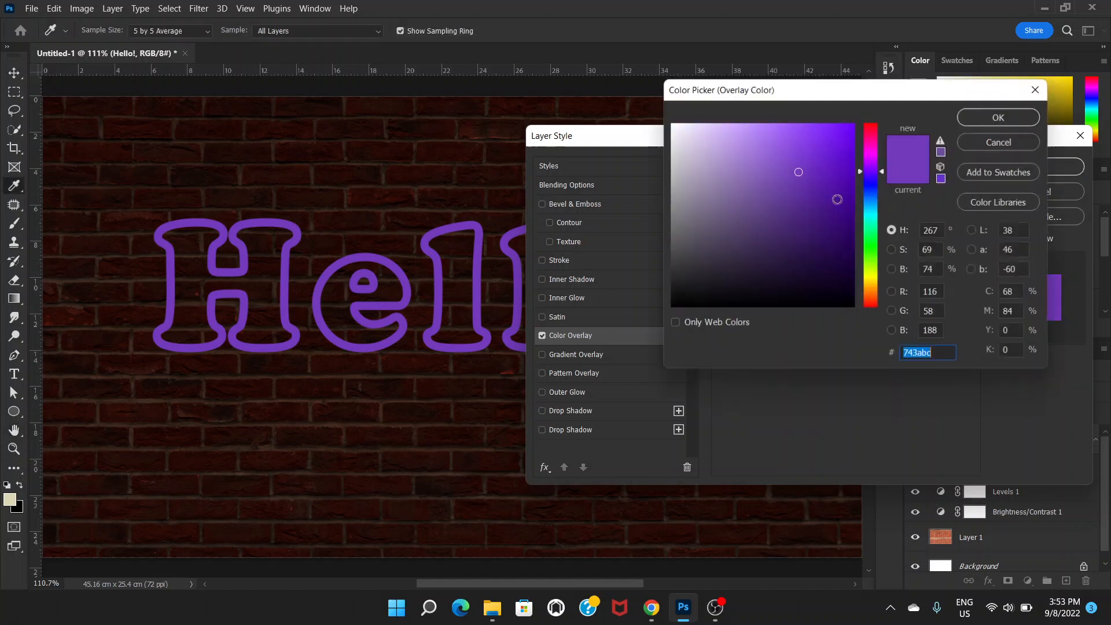
{"action": "left_click", "coordinate": [869, 150]}
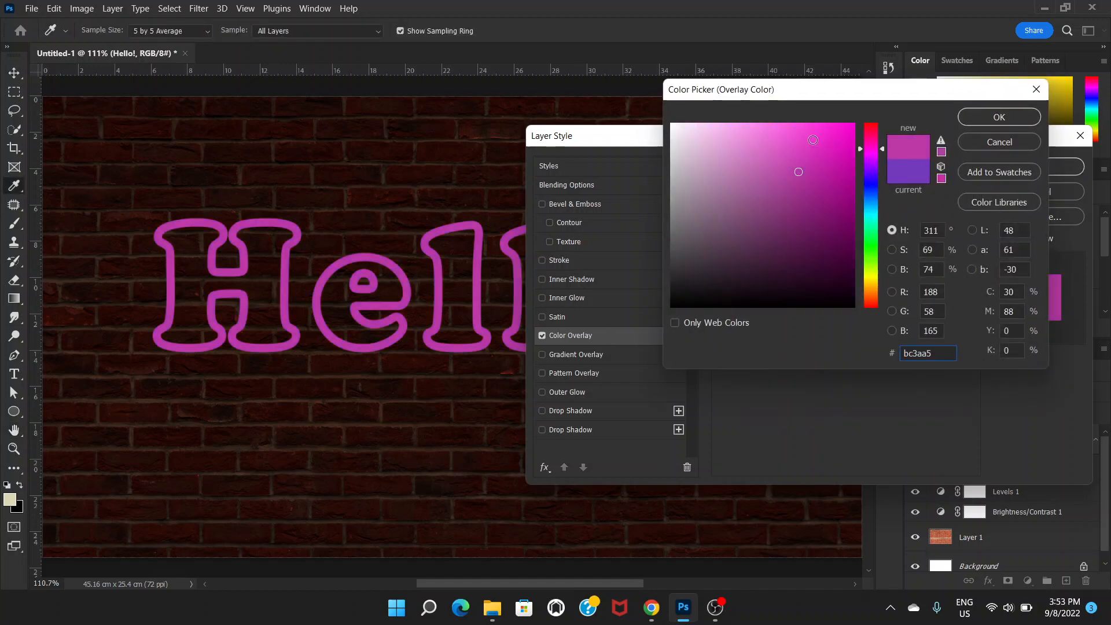
{"action": "left_click_drag", "start_coordinate": [815, 145], "coordinate": [824, 164]}
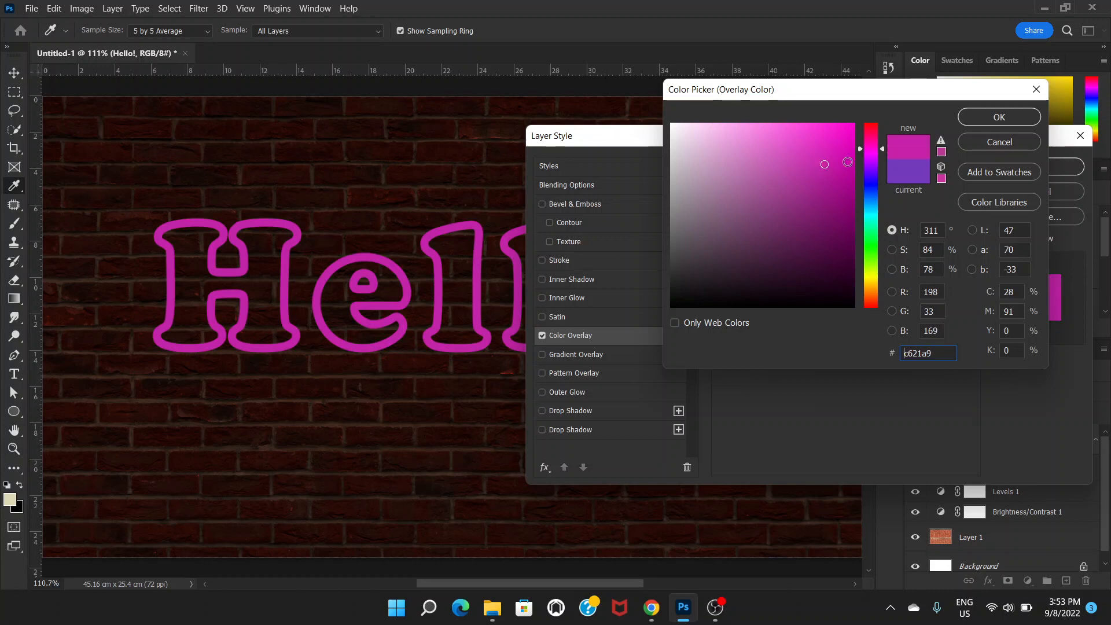
{"action": "left_click", "coordinate": [996, 117]}
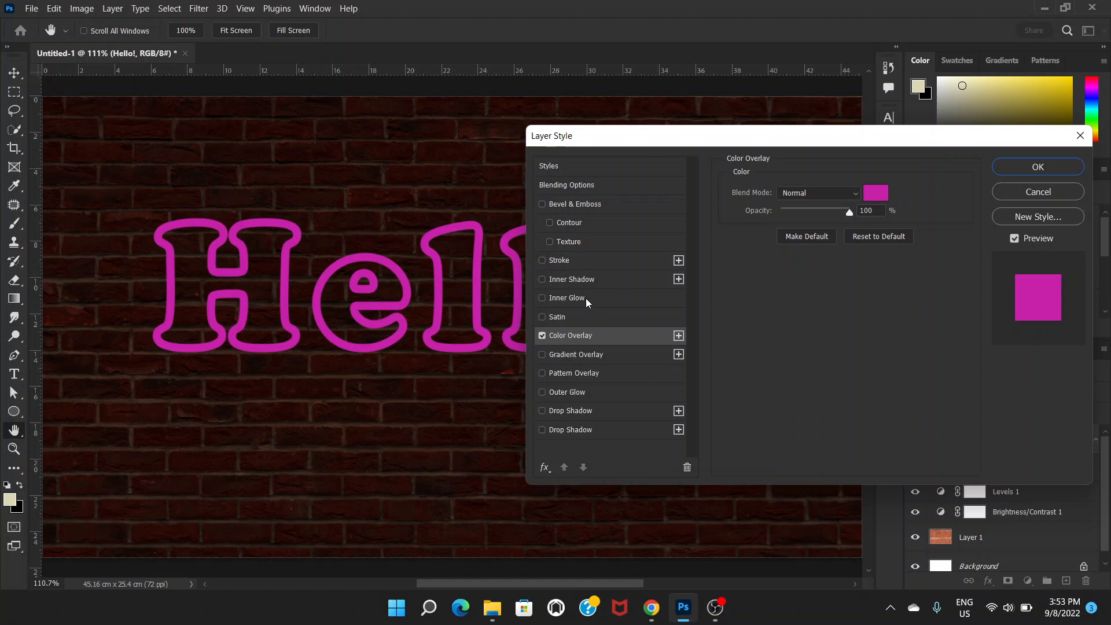
Step: Add an Inner Glow to the "Hello!" layer with a pale pink glow colour, about #f7caf9
{"action": "left_click", "coordinate": [586, 298]}
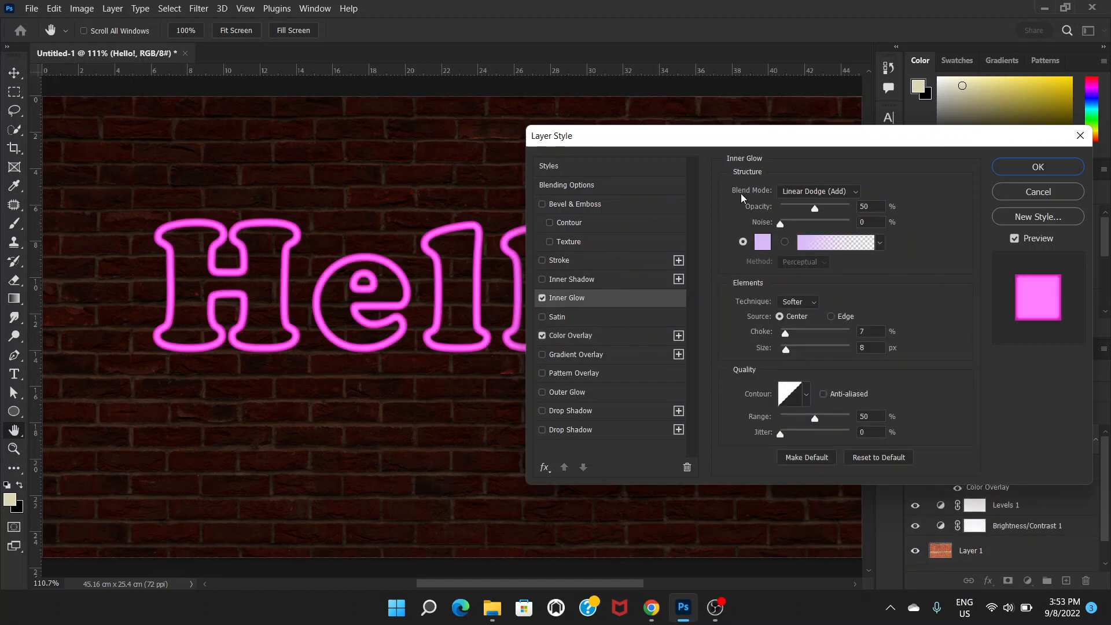
{"action": "left_click", "coordinate": [762, 242]}
{"action": "type", "text": "f7b9f9"}
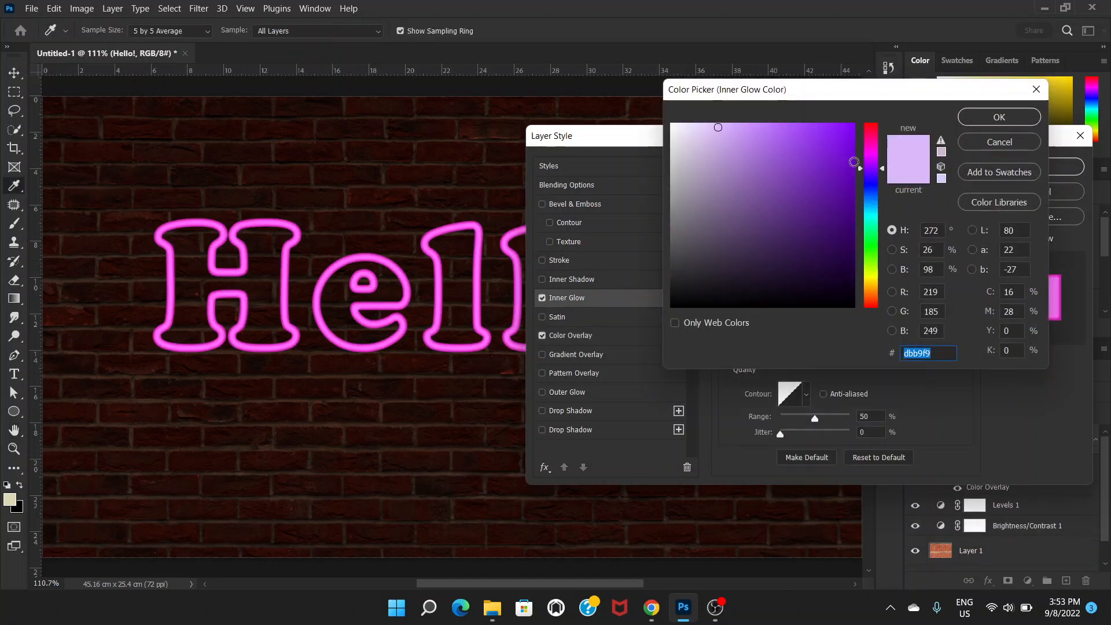
{"action": "left_click", "coordinate": [725, 128]}
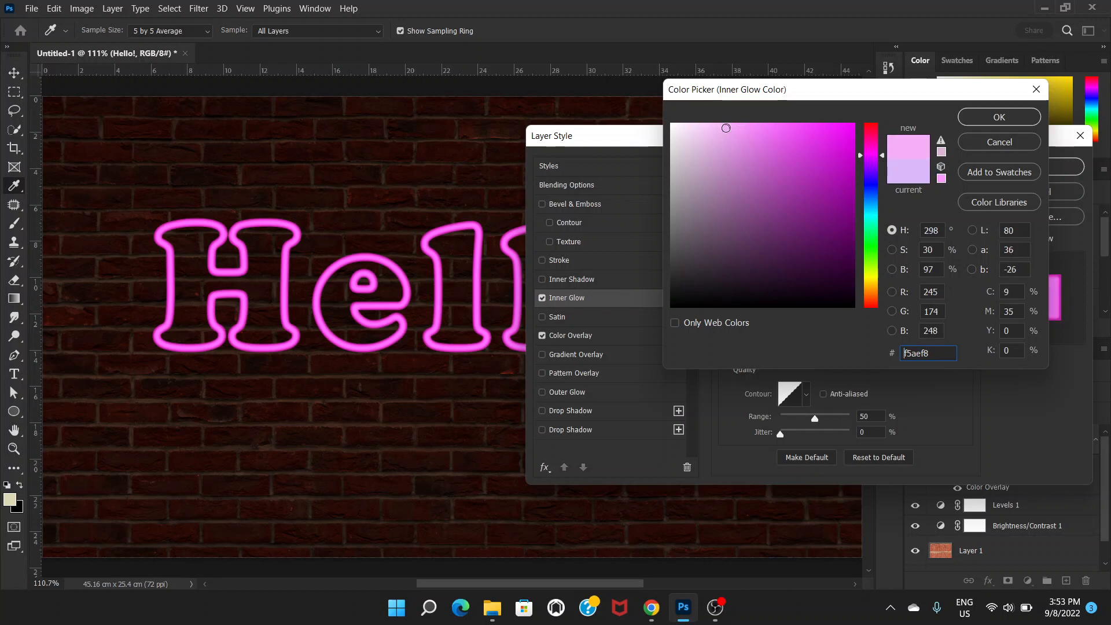
{"action": "left_click_drag", "start_coordinate": [726, 128], "coordinate": [712, 126]}
{"action": "left_click", "coordinate": [706, 127]}
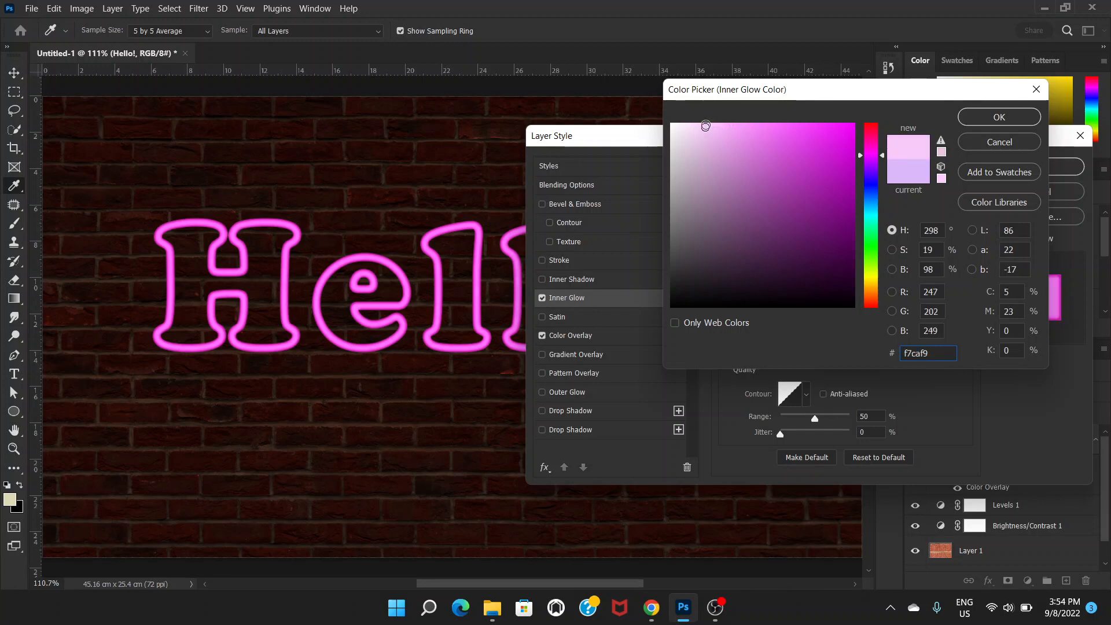
{"action": "left_click", "coordinate": [706, 125]}
{"action": "left_click", "coordinate": [977, 120]}
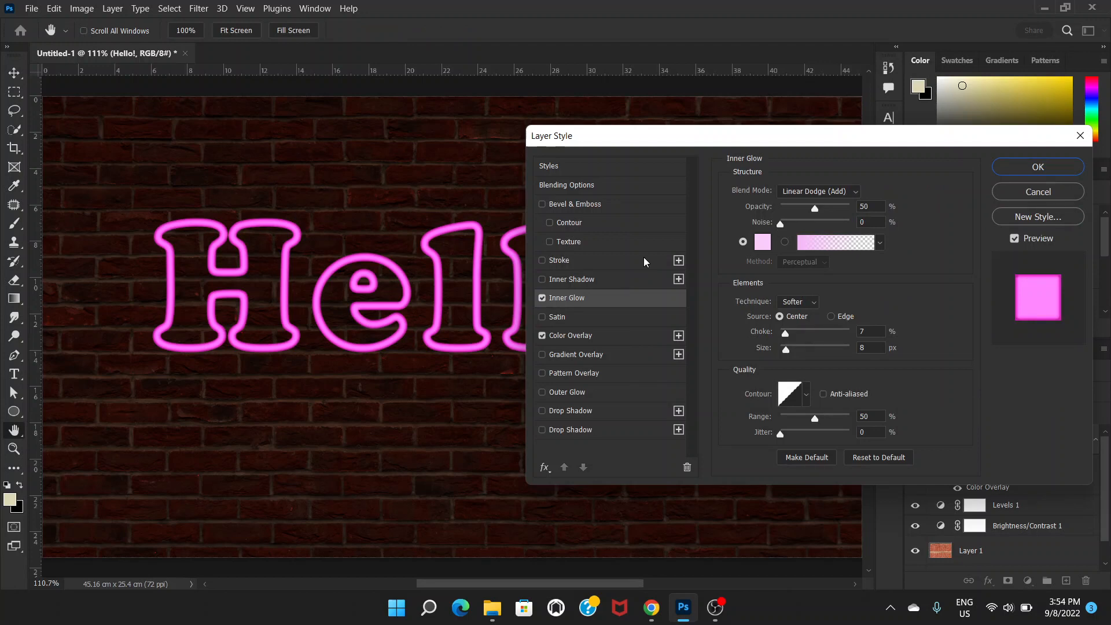
Step: Try the Multiply blend mode on the inner glow and return it to Linear Dodge (Add)
{"action": "key", "text": "ctrl+plus"}
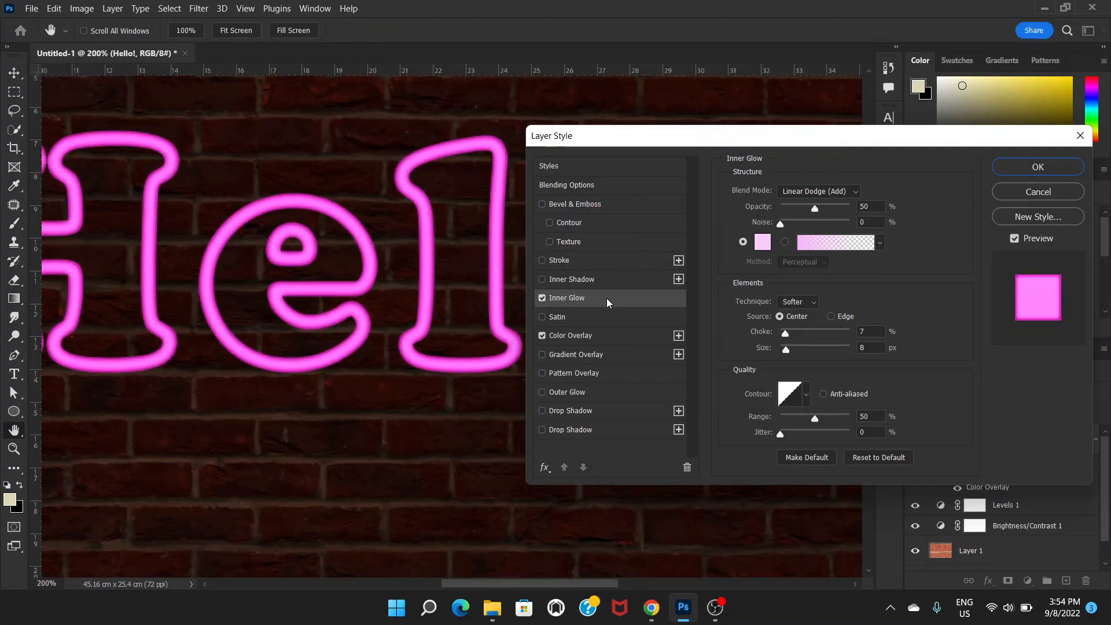
{"action": "left_click", "coordinate": [854, 196]}
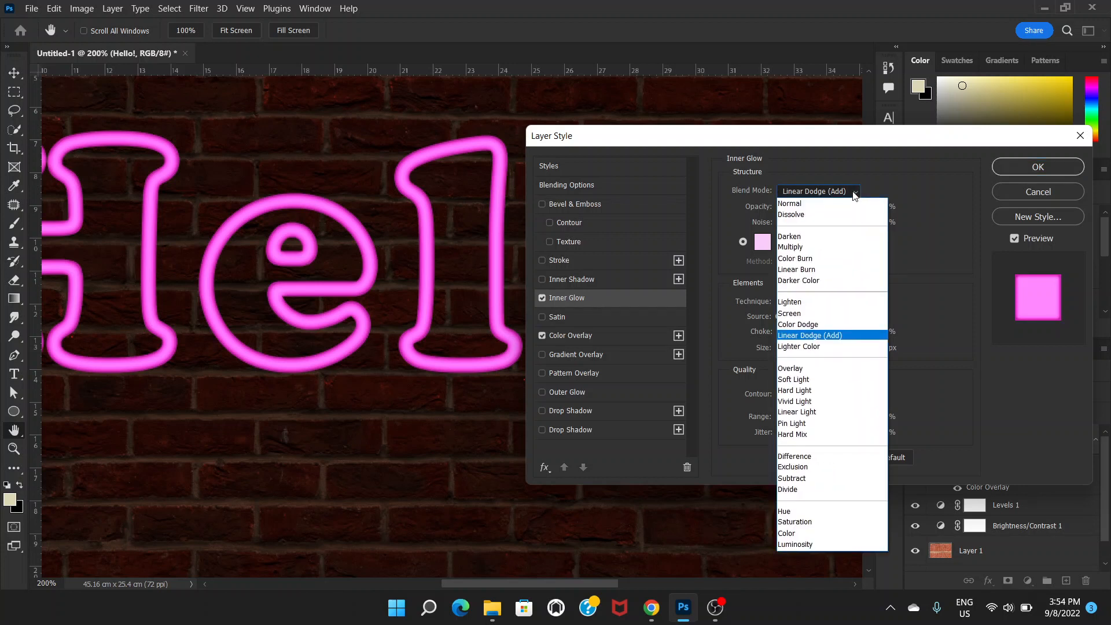
{"action": "left_click", "coordinate": [832, 336]}
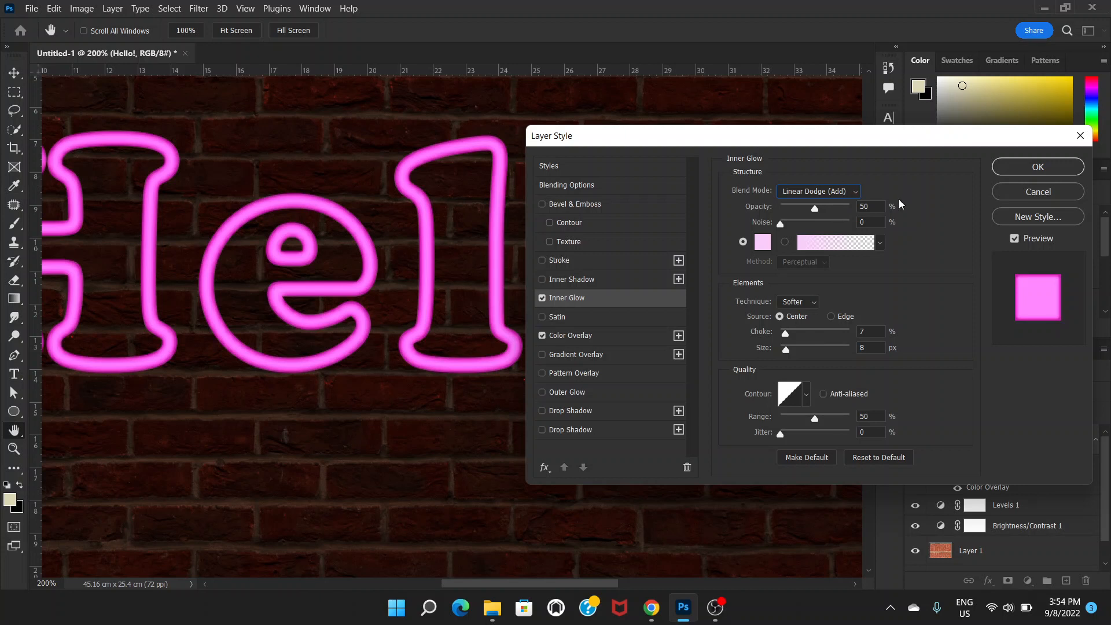
{"action": "left_click", "coordinate": [856, 196]}
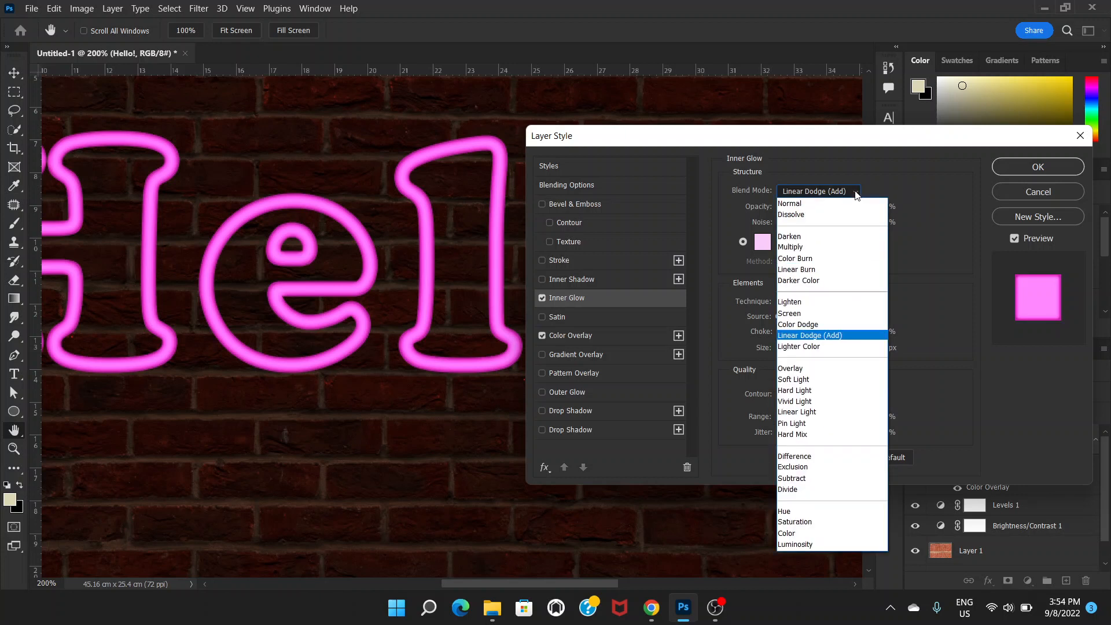
{"action": "left_click", "coordinate": [814, 248]}
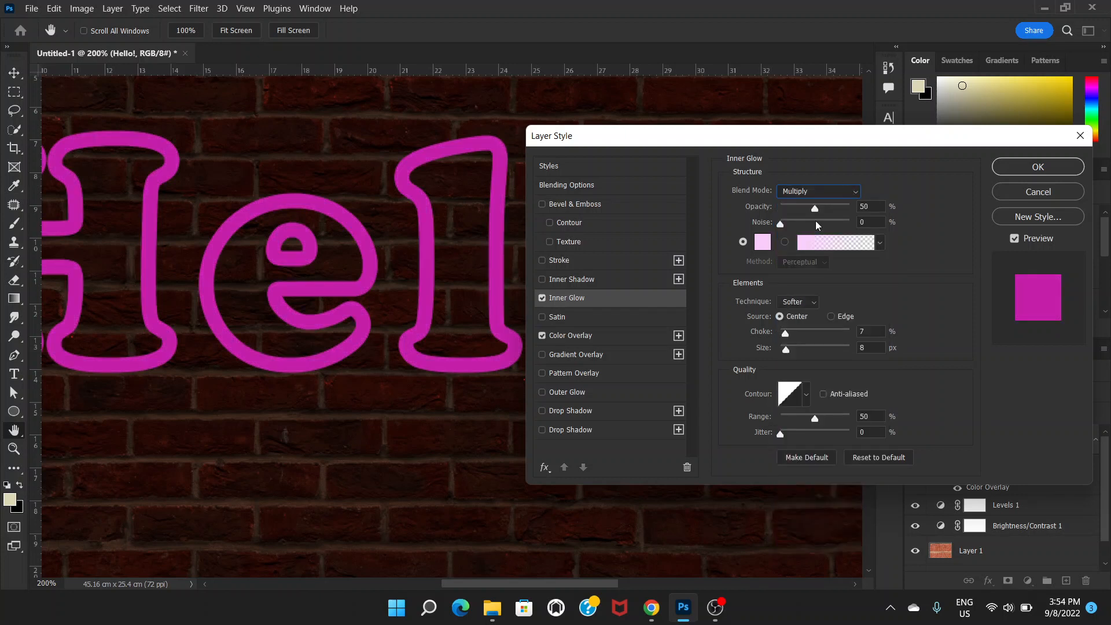
{"action": "left_click", "coordinate": [861, 195]}
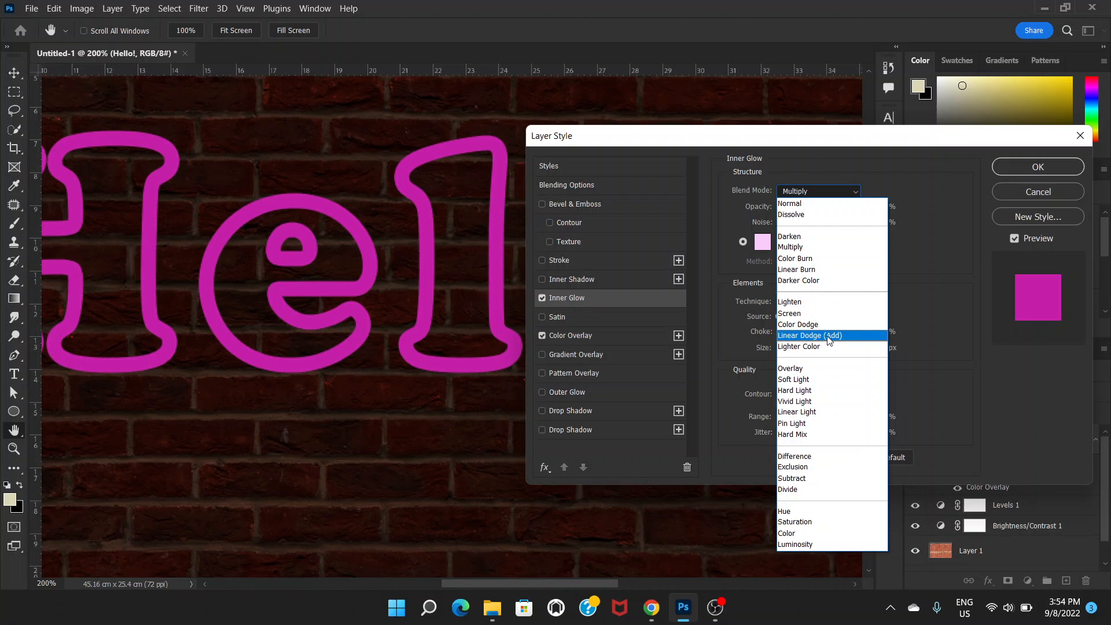
{"action": "left_click", "coordinate": [828, 340]}
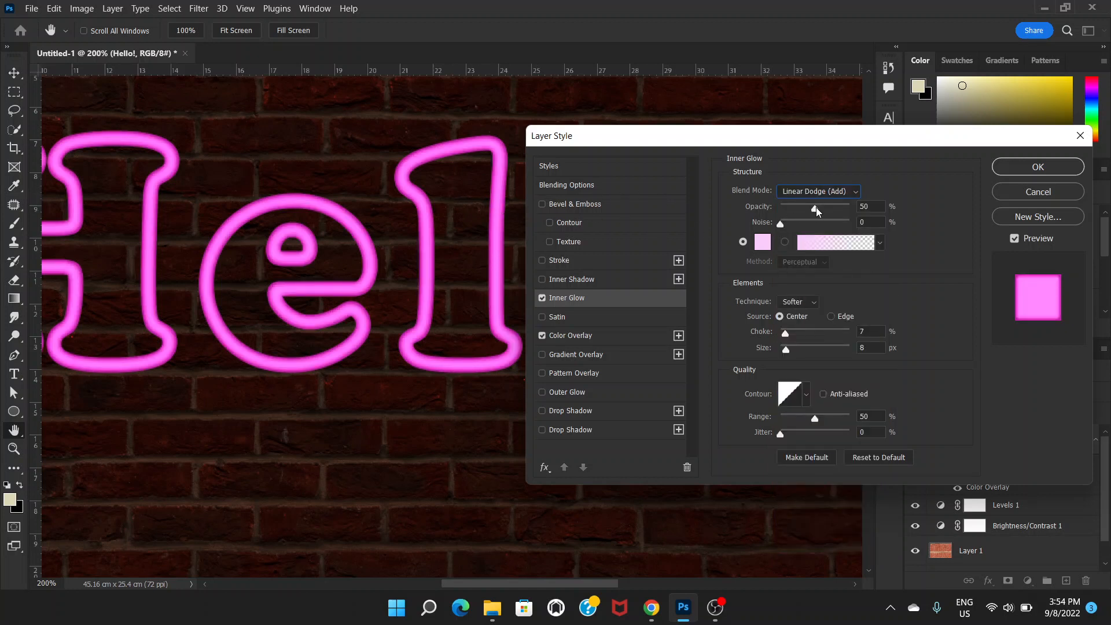
Step: Set the inner glow's opacity to 75% and its choke to 3%, and fine-tune its size
{"action": "left_click_drag", "start_coordinate": [816, 207], "coordinate": [832, 208]}
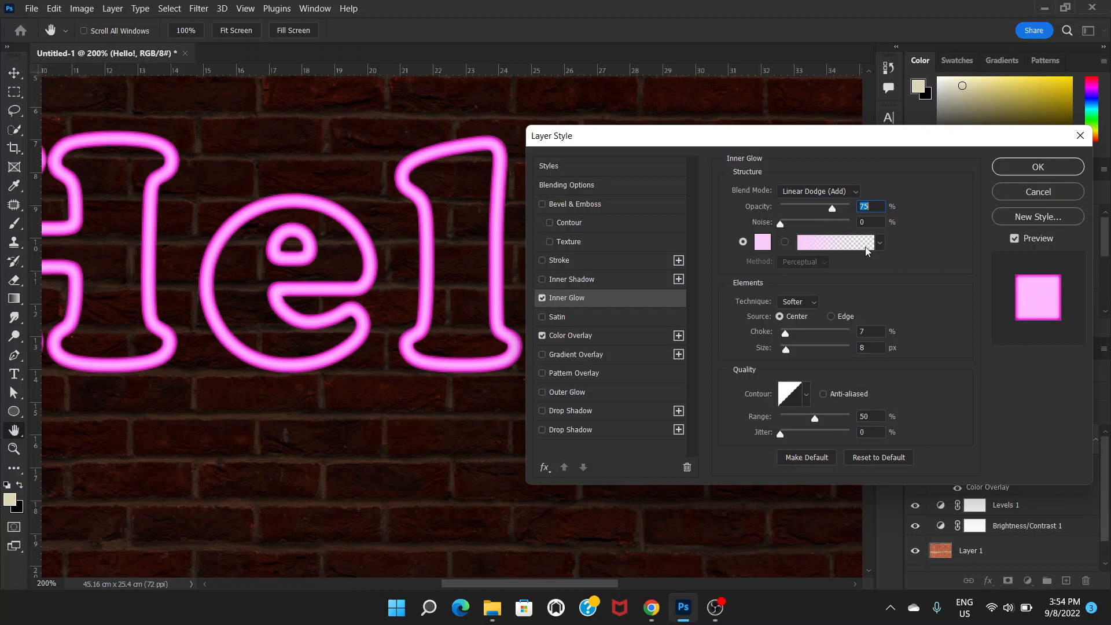
{"action": "left_click_drag", "start_coordinate": [786, 339], "coordinate": [784, 339]}
{"action": "left_click", "coordinate": [783, 335]}
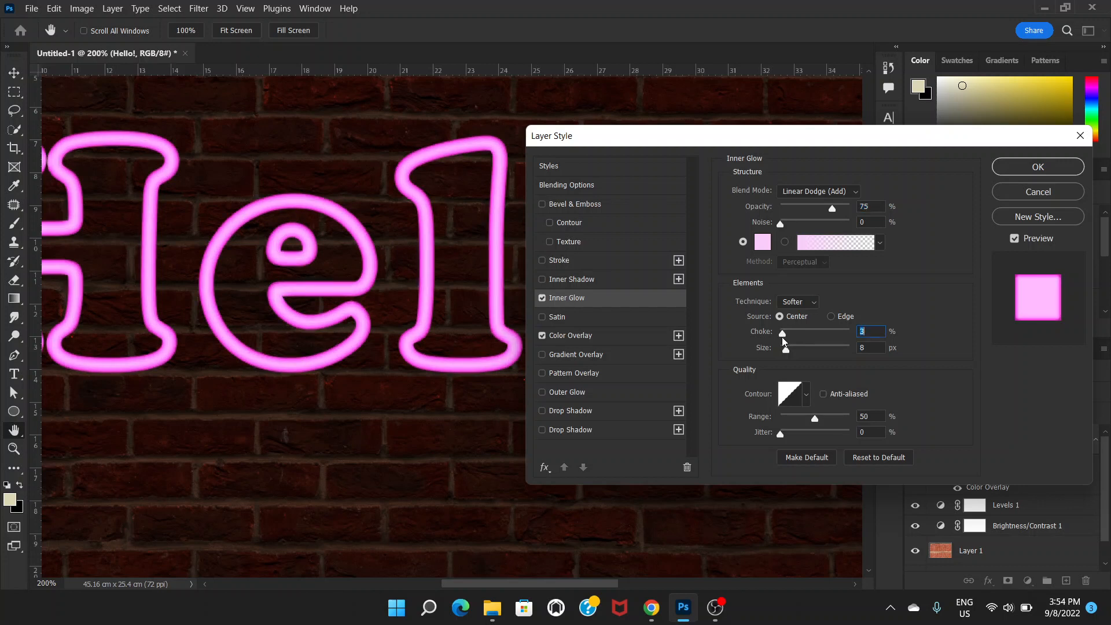
{"action": "left_click_drag", "start_coordinate": [786, 350], "coordinate": [786, 352]}
Step: Add a black Multiply drop shadow to the "Hello!" layer with 8 px distance, 0% spread and 6 px size
{"action": "left_click", "coordinate": [575, 412]}
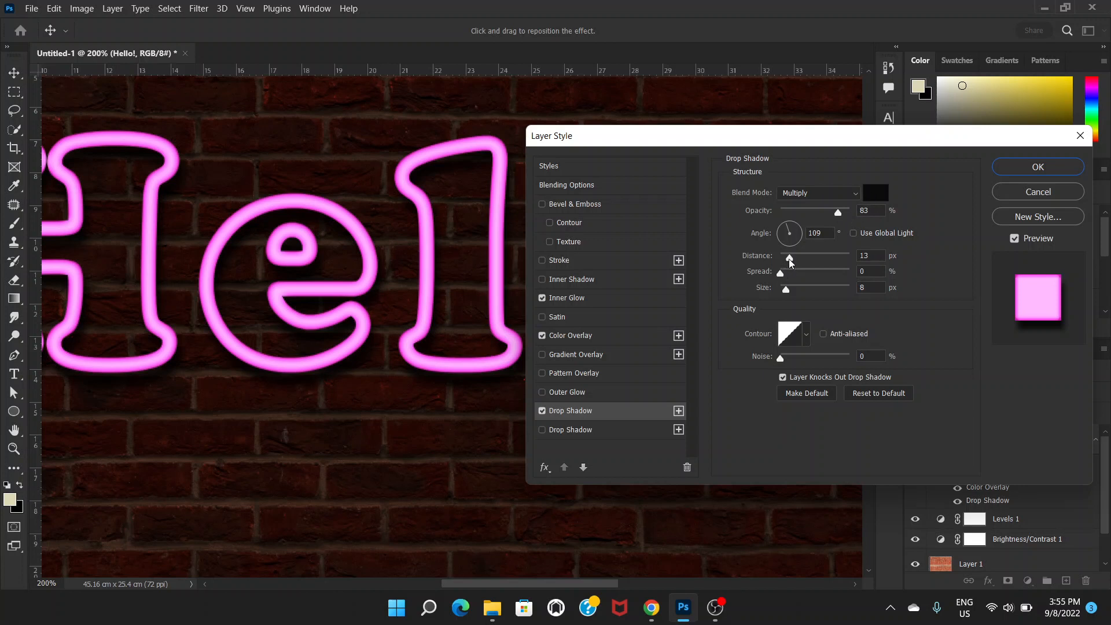
{"action": "mouse_move", "coordinate": [789, 258]}
{"action": "left_mouse_down"}
{"action": "mouse_move", "coordinate": [792, 290]}
{"action": "mouse_move", "coordinate": [780, 276]}
{"action": "left_mouse_up"}
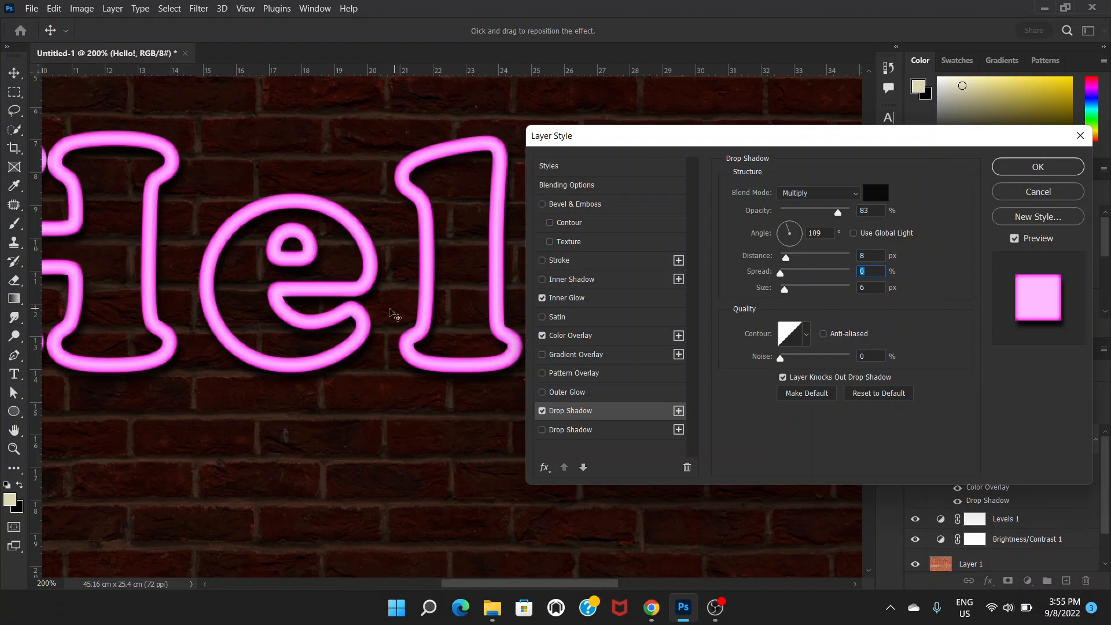
{"action": "key", "text": "ctrl+minus"}
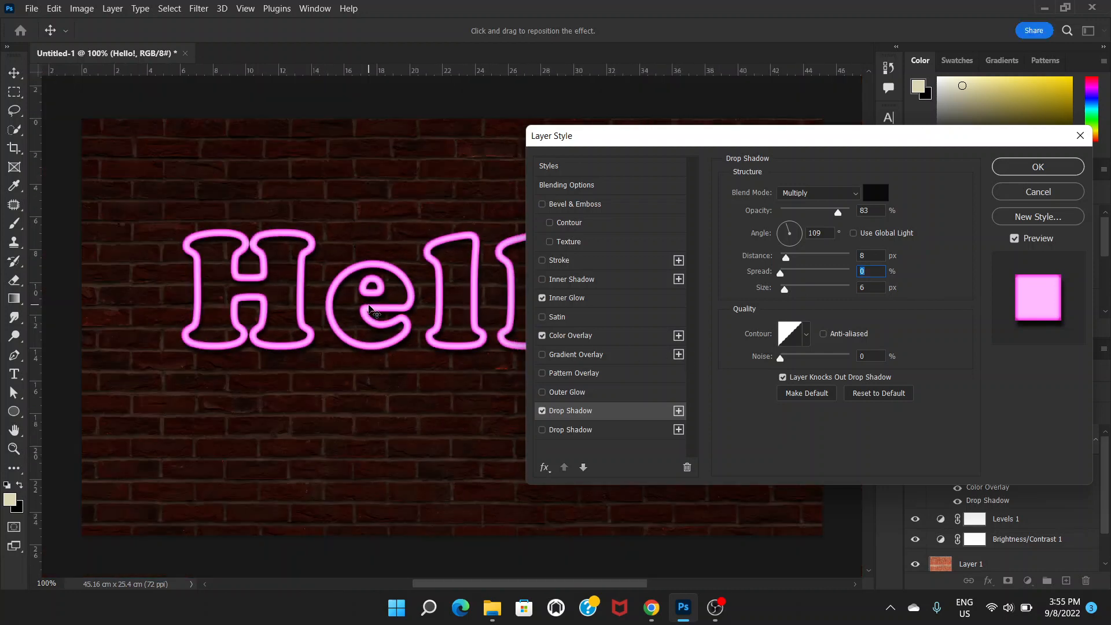
Step: Enable the second drop shadow as a coloured glow: pink #f271f4, Linear Dodge (Add) blend mode, 36% opacity
{"action": "left_click_drag", "start_coordinate": [605, 141], "coordinate": [549, 111]}
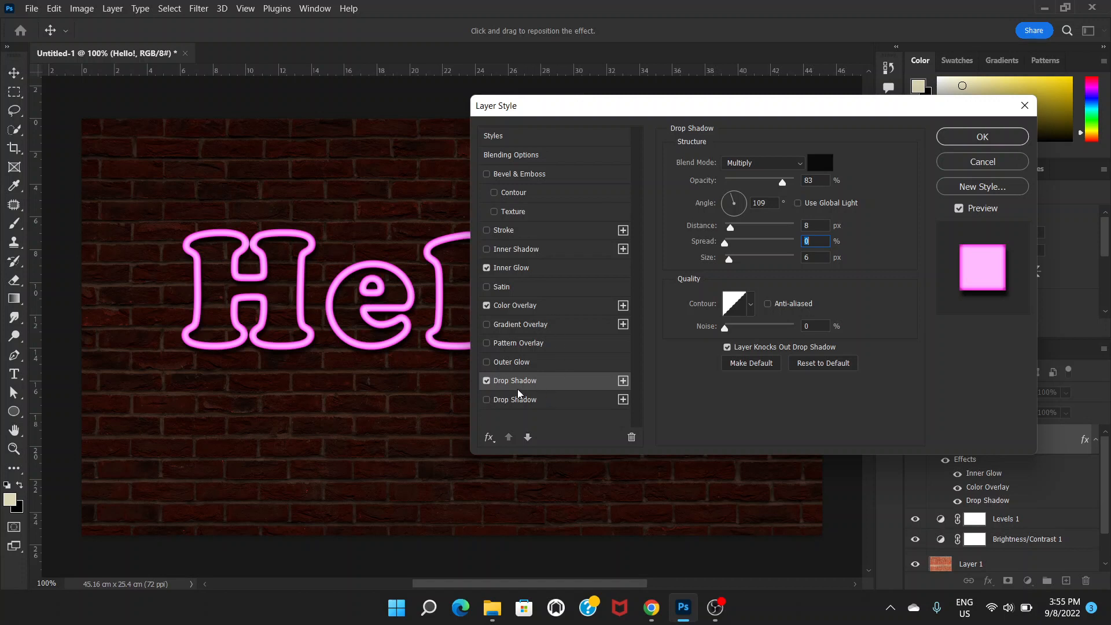
{"action": "left_click", "coordinate": [557, 403]}
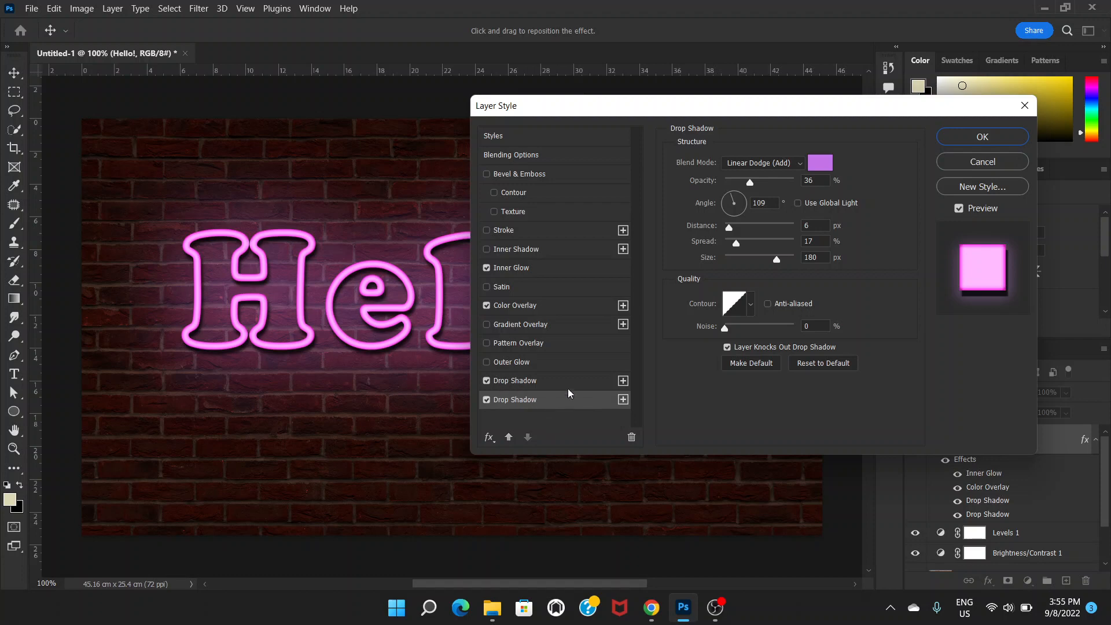
{"action": "left_click", "coordinate": [821, 163]}
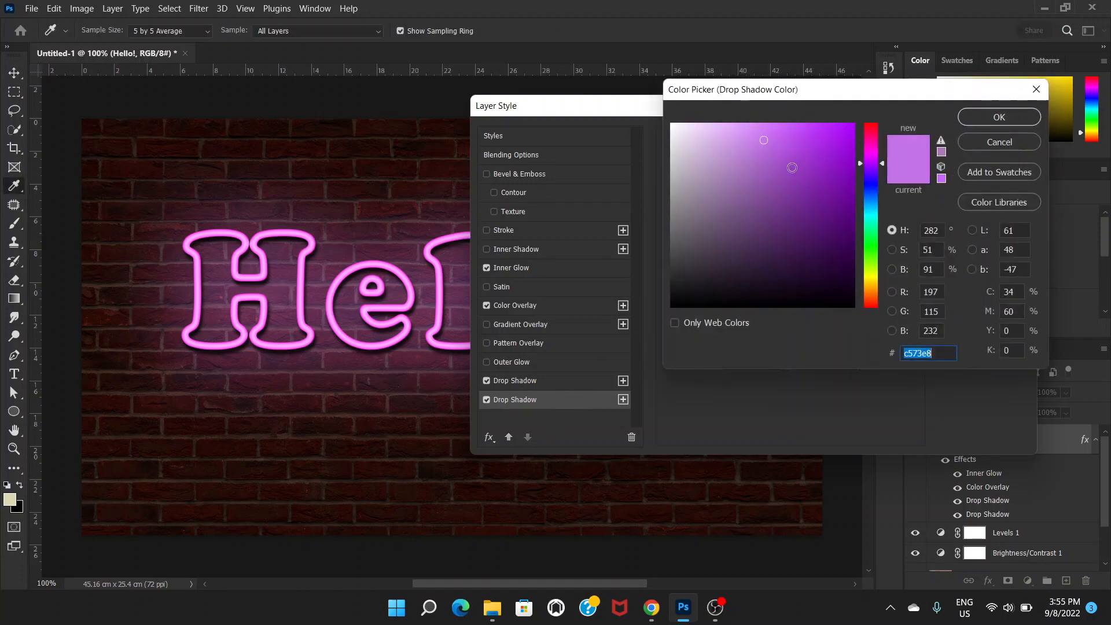
{"action": "left_click_drag", "start_coordinate": [868, 163], "coordinate": [868, 155]}
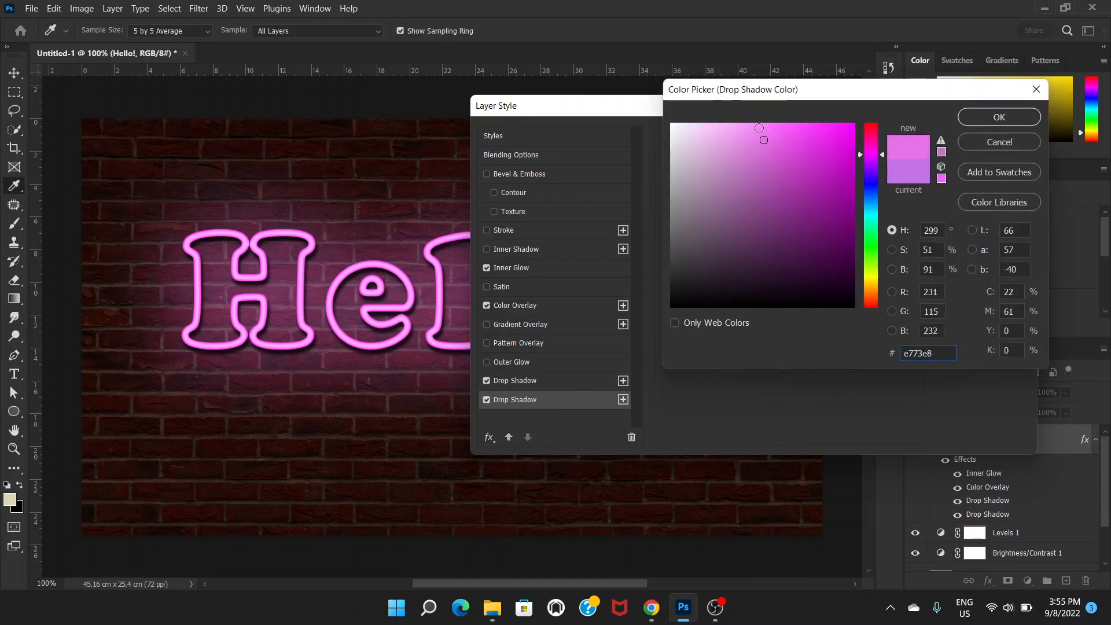
{"action": "left_click", "coordinate": [769, 131]}
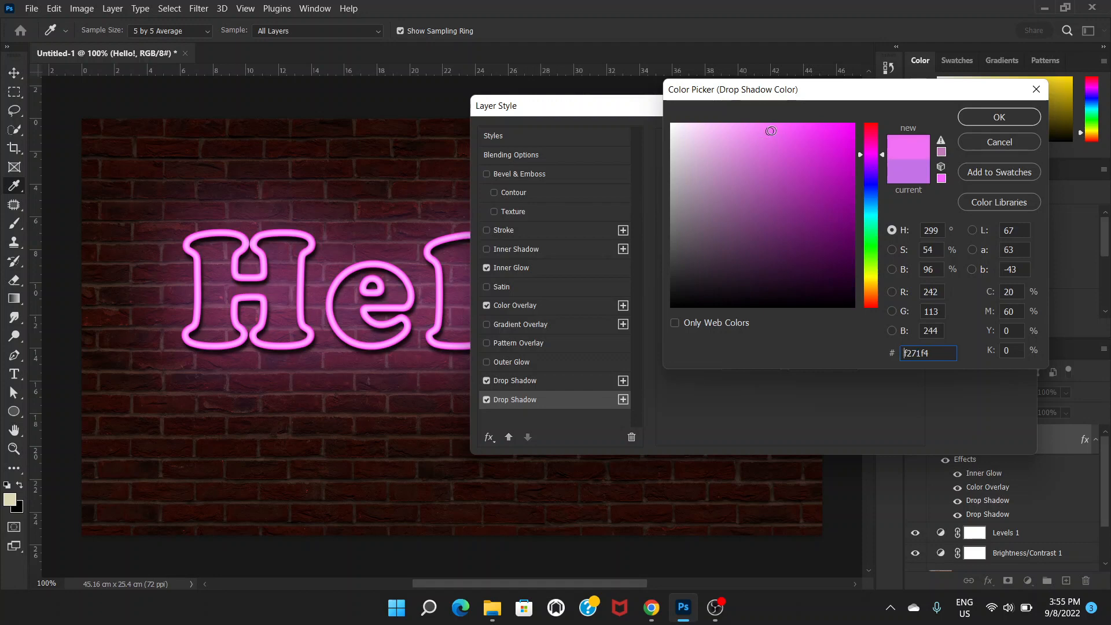
{"action": "left_click", "coordinate": [978, 120]}
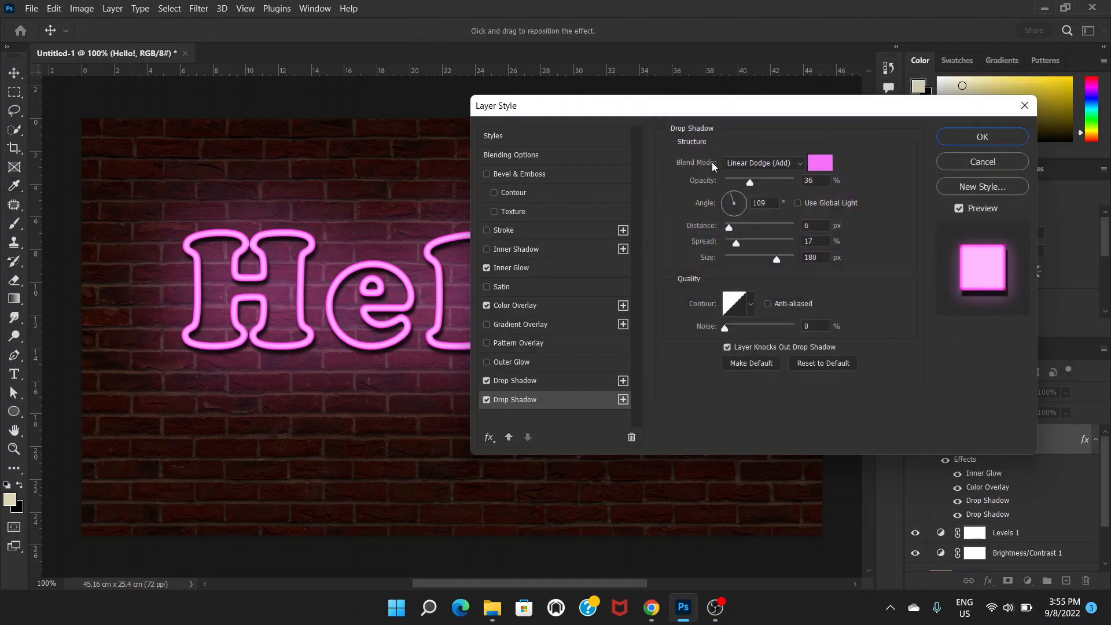
{"action": "left_click", "coordinate": [793, 164]}
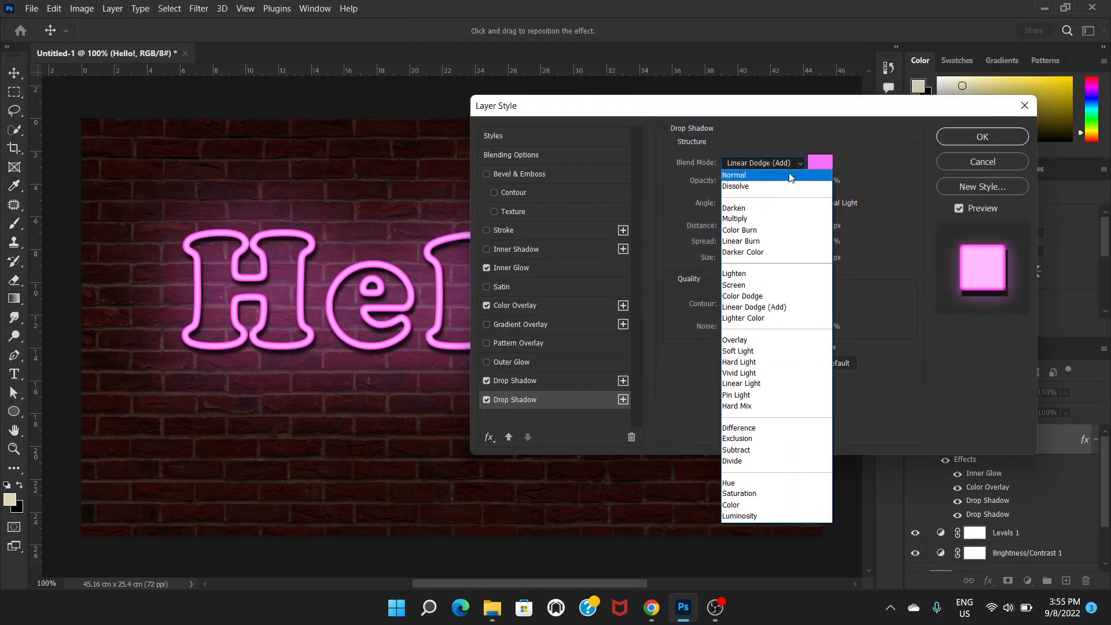
{"action": "left_click", "coordinate": [765, 308]}
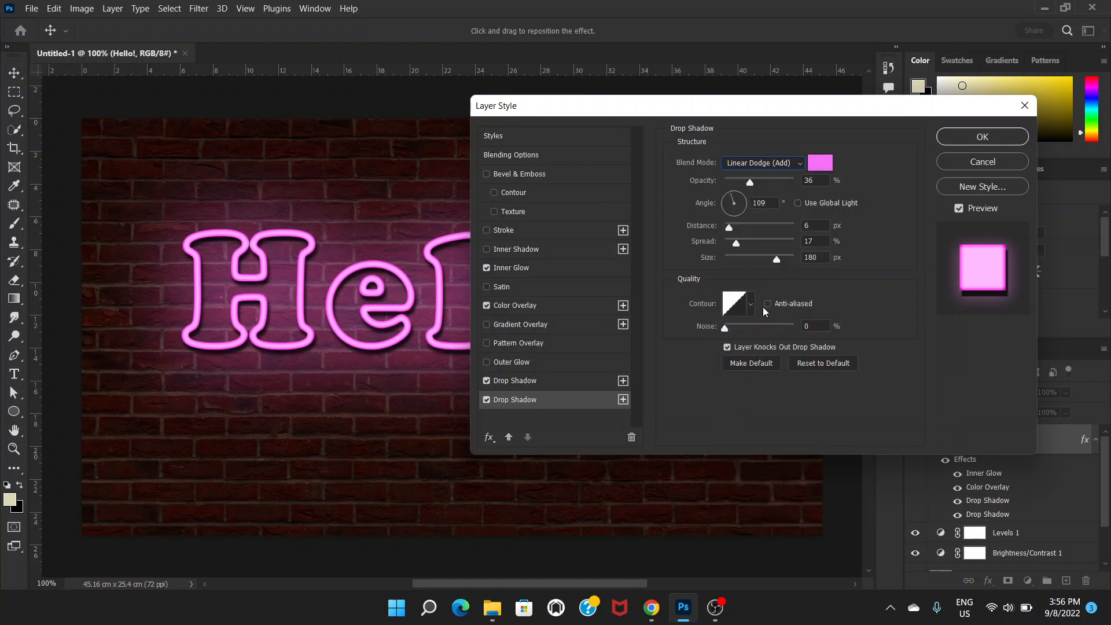
{"action": "left_click_drag", "start_coordinate": [683, 113], "coordinate": [781, 113]}
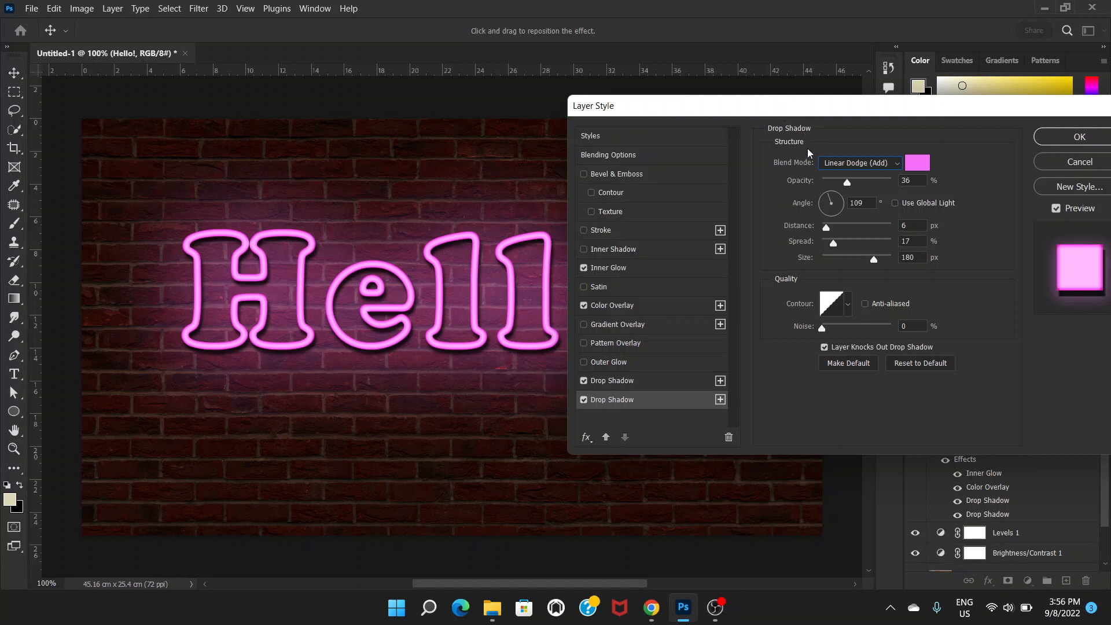
{"action": "mouse_move", "coordinate": [847, 182]}
{"action": "left_mouse_down"}
{"action": "mouse_move", "coordinate": [838, 183]}
{"action": "mouse_move", "coordinate": [848, 183]}
{"action": "left_mouse_up"}
{"action": "left_click_drag", "start_coordinate": [847, 182], "coordinate": [847, 182]}
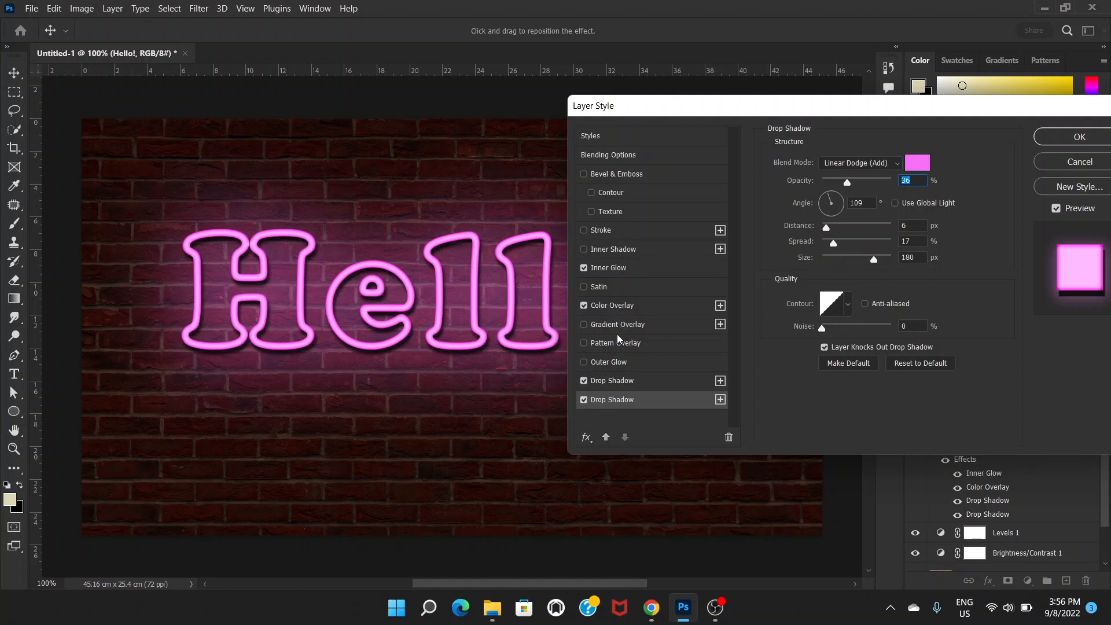
Step: Enable an outer glow on the "Hello!" layer and choose a bright pink glow colour
{"action": "left_click", "coordinate": [624, 367]}
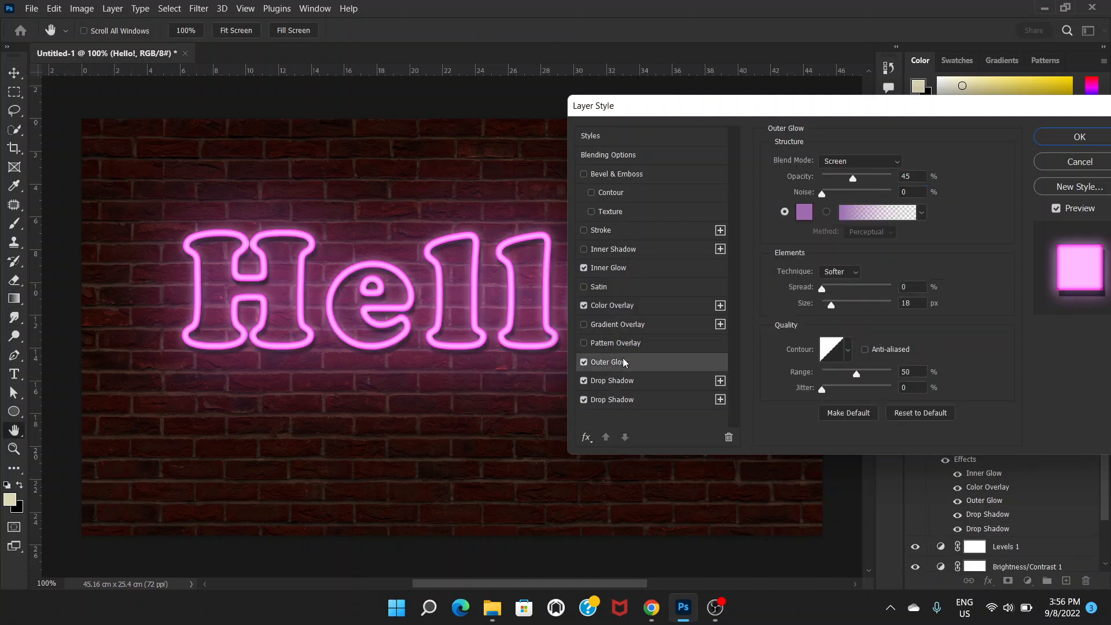
{"action": "left_click", "coordinate": [806, 212]}
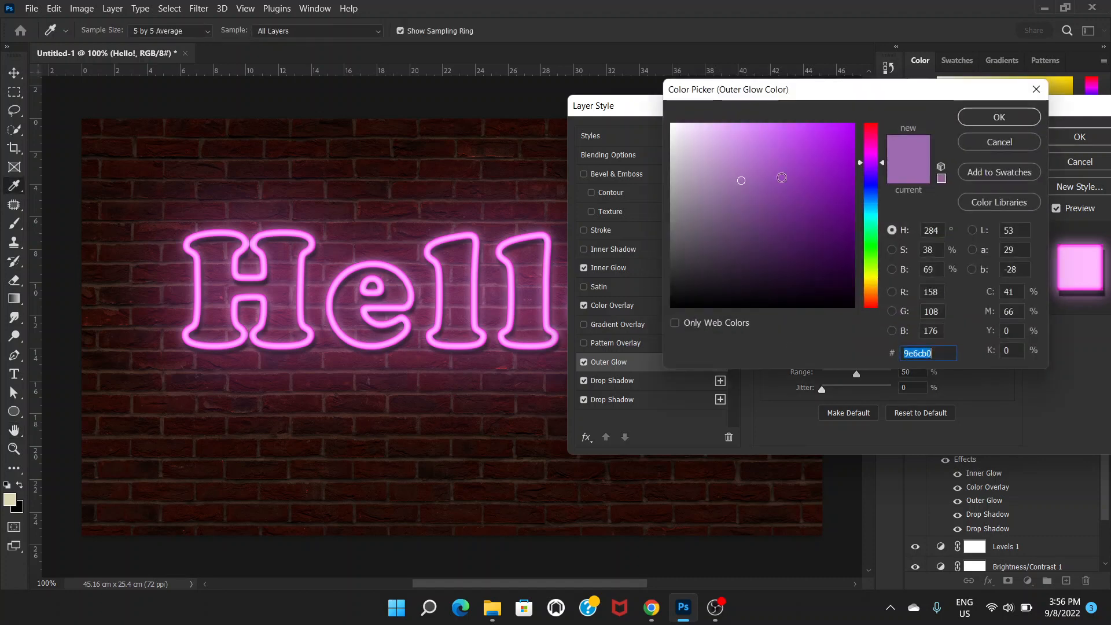
{"action": "left_click", "coordinate": [868, 154]}
{"action": "left_click", "coordinate": [774, 139]}
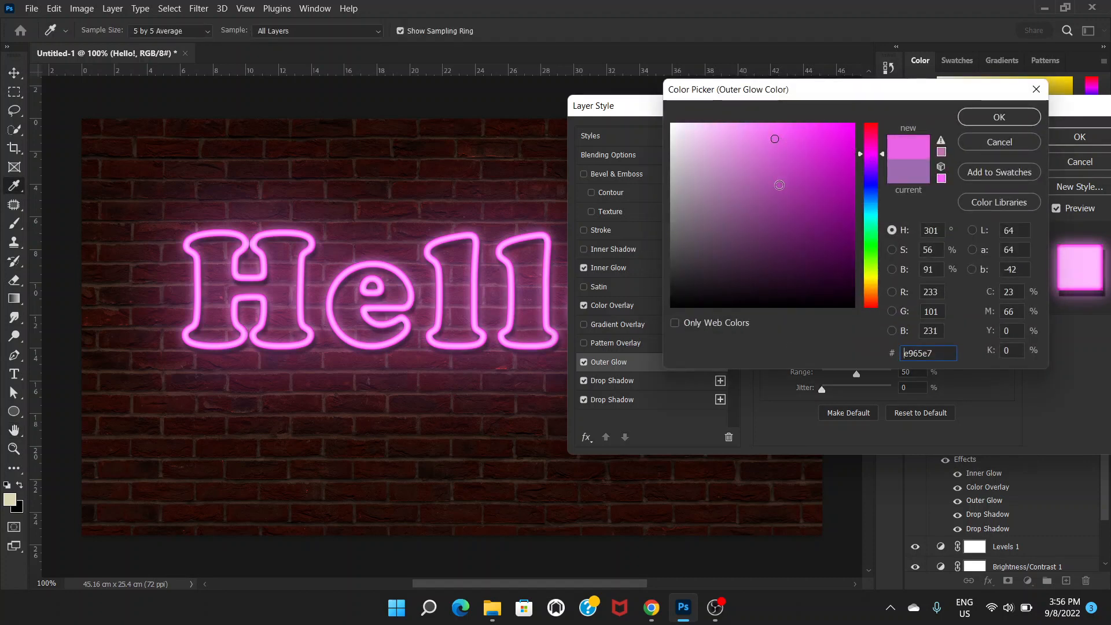
{"action": "left_click", "coordinate": [779, 185]}
{"action": "left_click", "coordinate": [809, 139]}
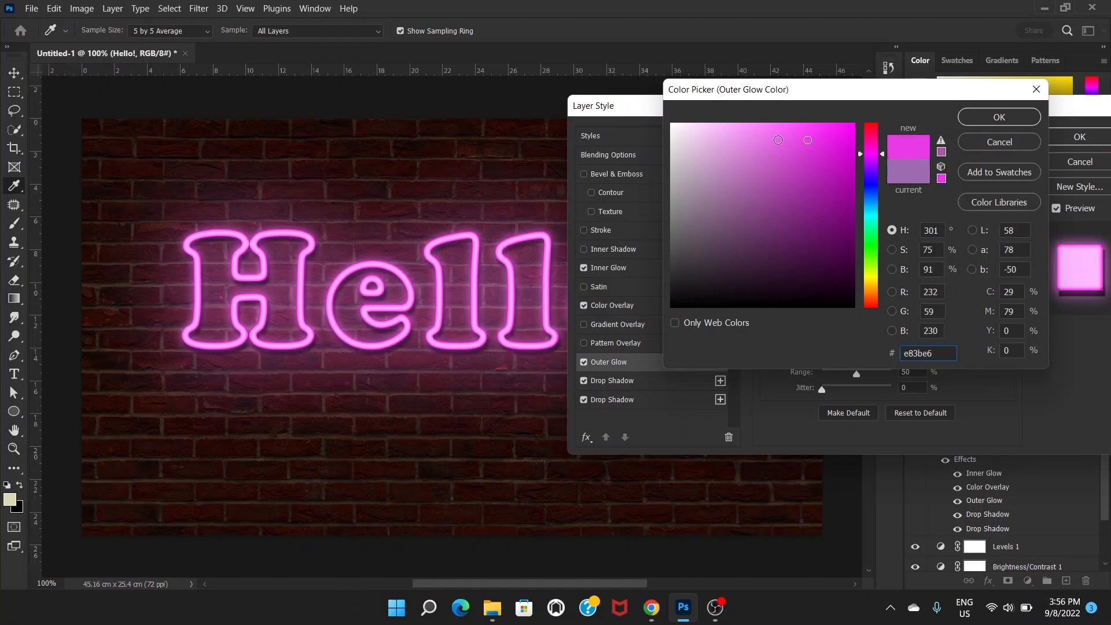
{"action": "left_click", "coordinate": [766, 133]}
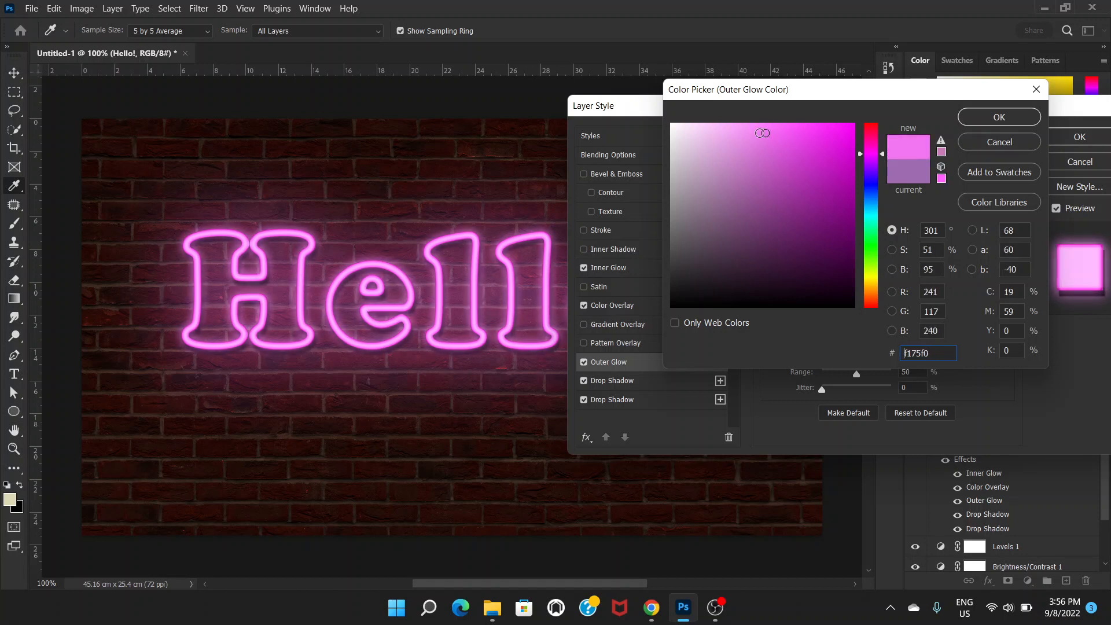
{"action": "left_click", "coordinate": [759, 132]}
{"action": "left_click", "coordinate": [779, 130]}
{"action": "left_click", "coordinate": [977, 121]}
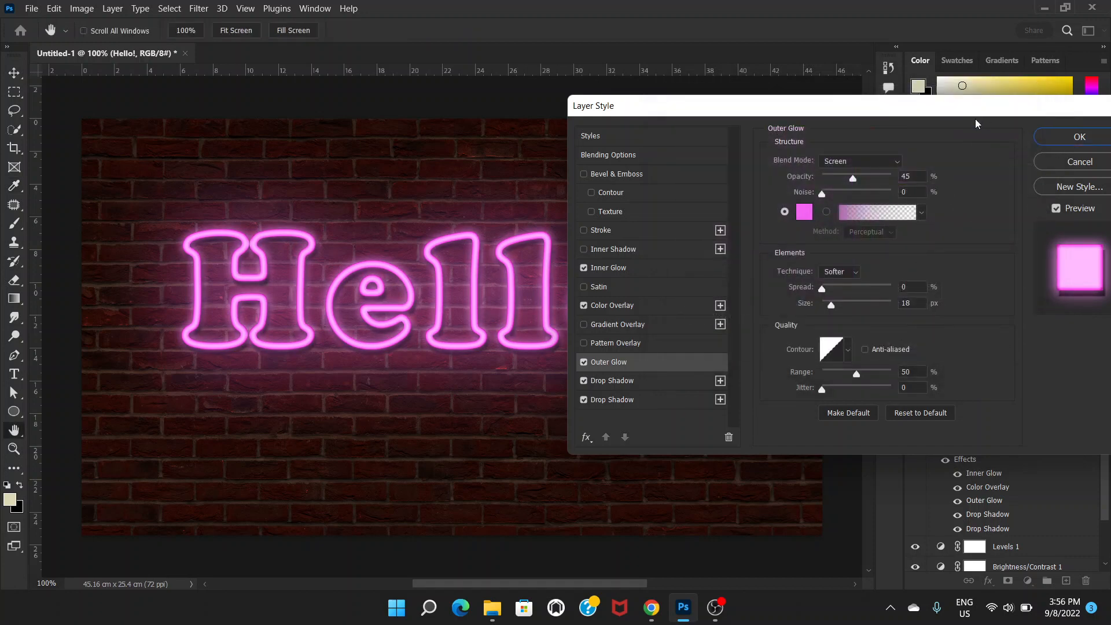
Step: Set the outer glow's opacity to 58%
{"action": "left_click", "coordinate": [853, 181]}
{"action": "mouse_move", "coordinate": [853, 181]}
{"action": "left_mouse_down"}
{"action": "mouse_move", "coordinate": [843, 179]}
{"action": "mouse_move", "coordinate": [874, 179]}
{"action": "mouse_move", "coordinate": [862, 180]}
{"action": "left_mouse_up"}
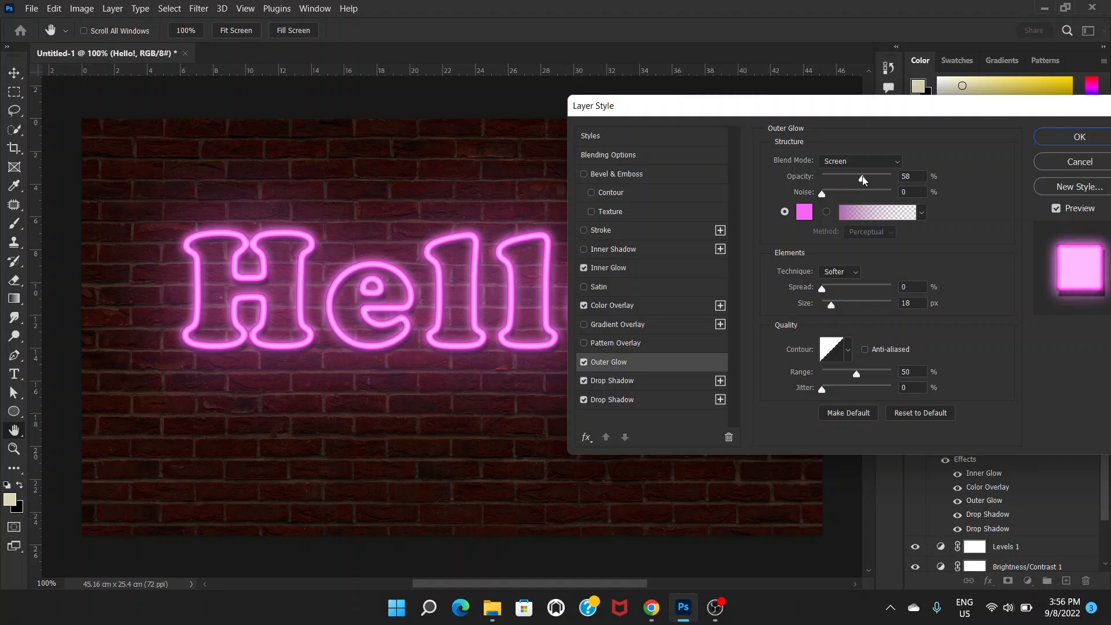
{"action": "left_click_drag", "start_coordinate": [855, 109], "coordinate": [782, 110]}
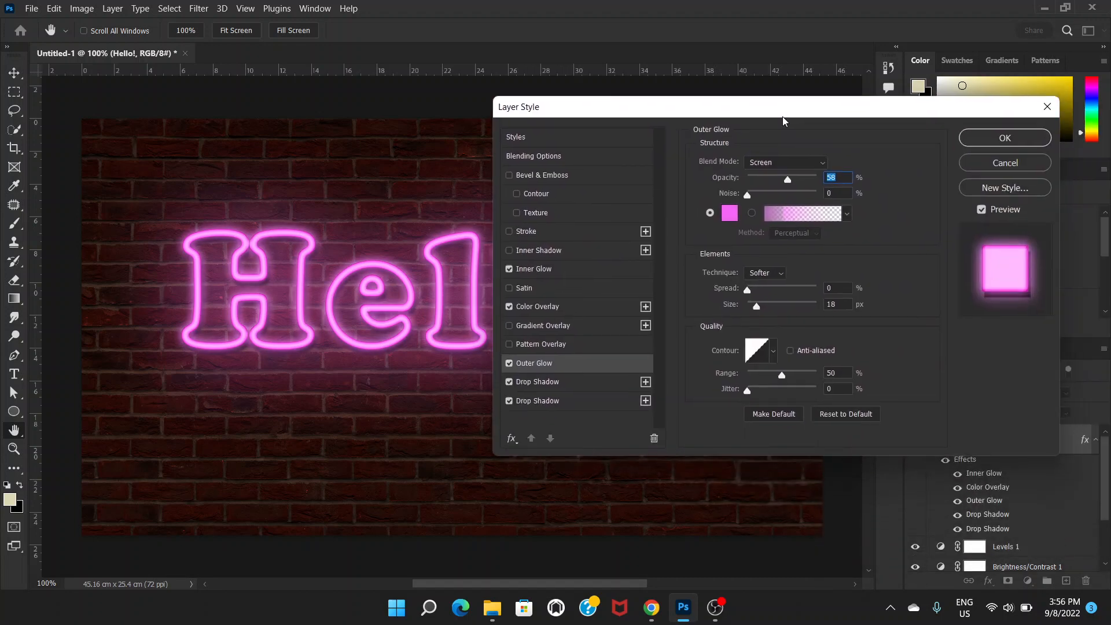
Step: Refine the black Multiply drop shadow to 86% opacity, 9 px distance and 36% spread, and fine-tune its size
{"action": "left_click", "coordinate": [565, 384]}
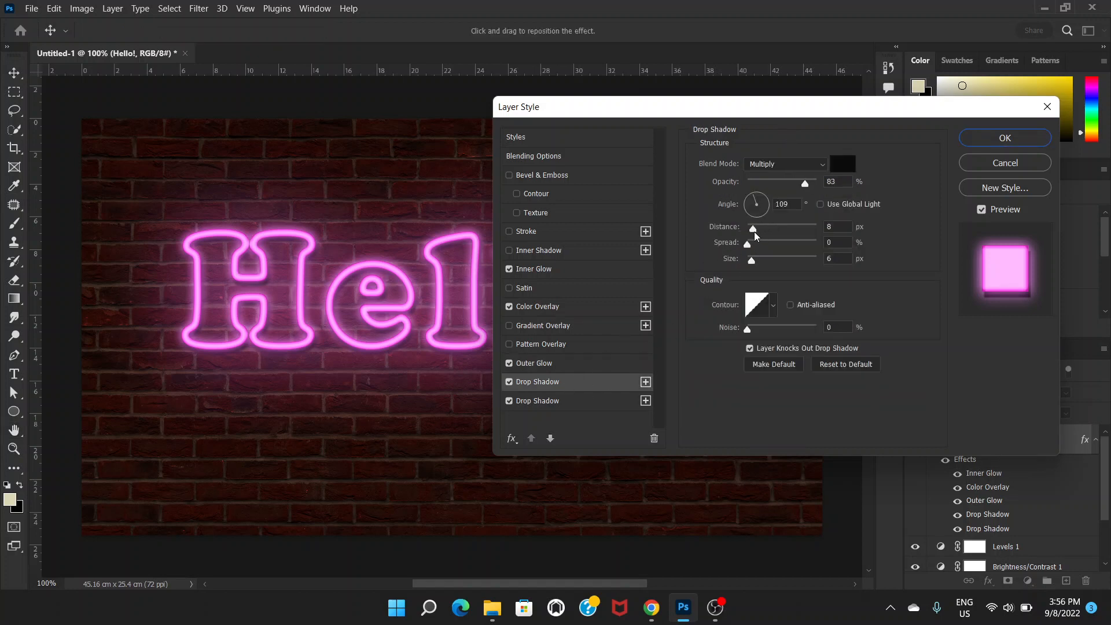
{"action": "left_click_drag", "start_coordinate": [754, 233], "coordinate": [754, 235]}
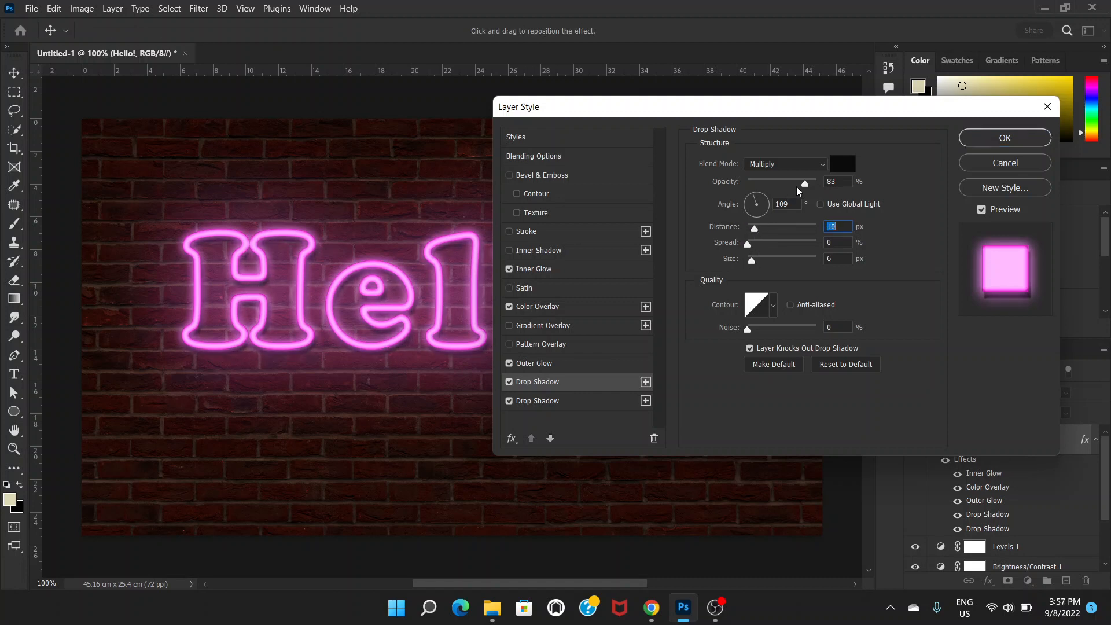
{"action": "left_click_drag", "start_coordinate": [751, 260], "coordinate": [749, 262]}
{"action": "left_click", "coordinate": [754, 230]}
{"action": "left_click_drag", "start_coordinate": [809, 187], "coordinate": [806, 186]}
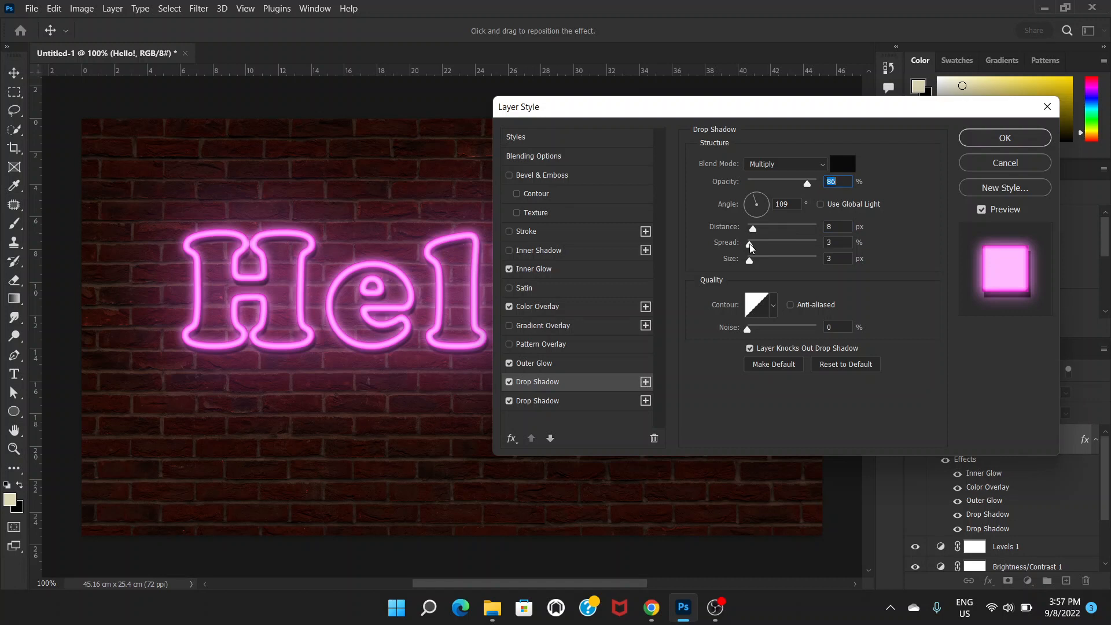
{"action": "mouse_move", "coordinate": [750, 244]}
{"action": "left_mouse_down"}
{"action": "mouse_move", "coordinate": [784, 247]}
{"action": "mouse_move", "coordinate": [755, 228]}
{"action": "mouse_move", "coordinate": [755, 262]}
{"action": "left_mouse_up"}
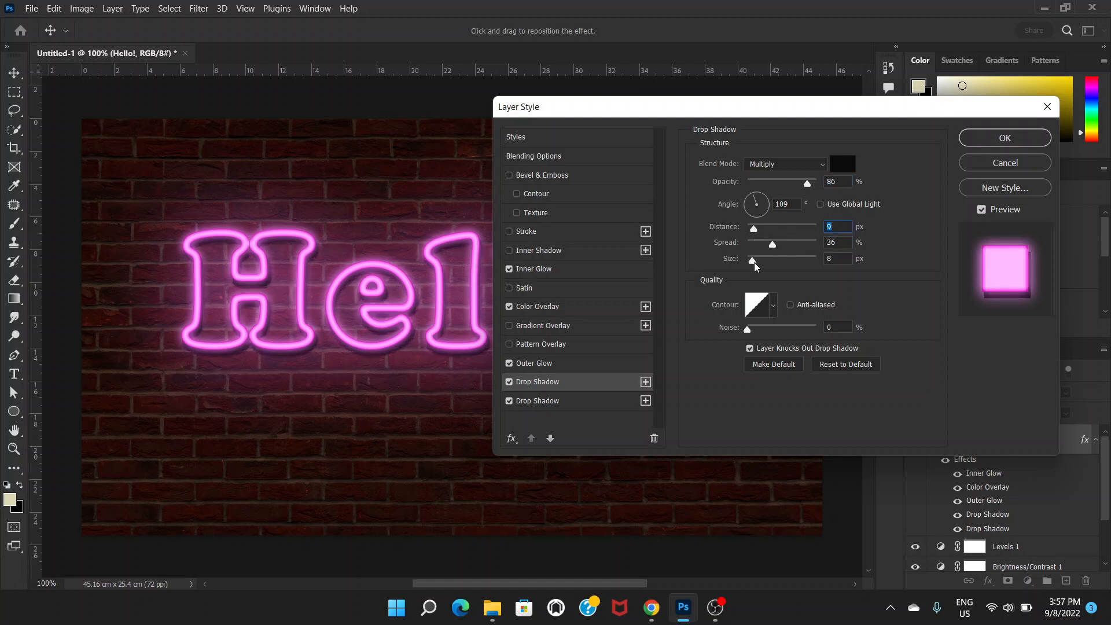
{"action": "left_click", "coordinate": [751, 262]}
{"action": "left_click_drag", "start_coordinate": [759, 117], "coordinate": [792, 135]}
Step: Set the pink Linear Dodge (Add) drop shadow's opacity to 50% and apply the layer style
{"action": "left_click", "coordinate": [516, 362]}
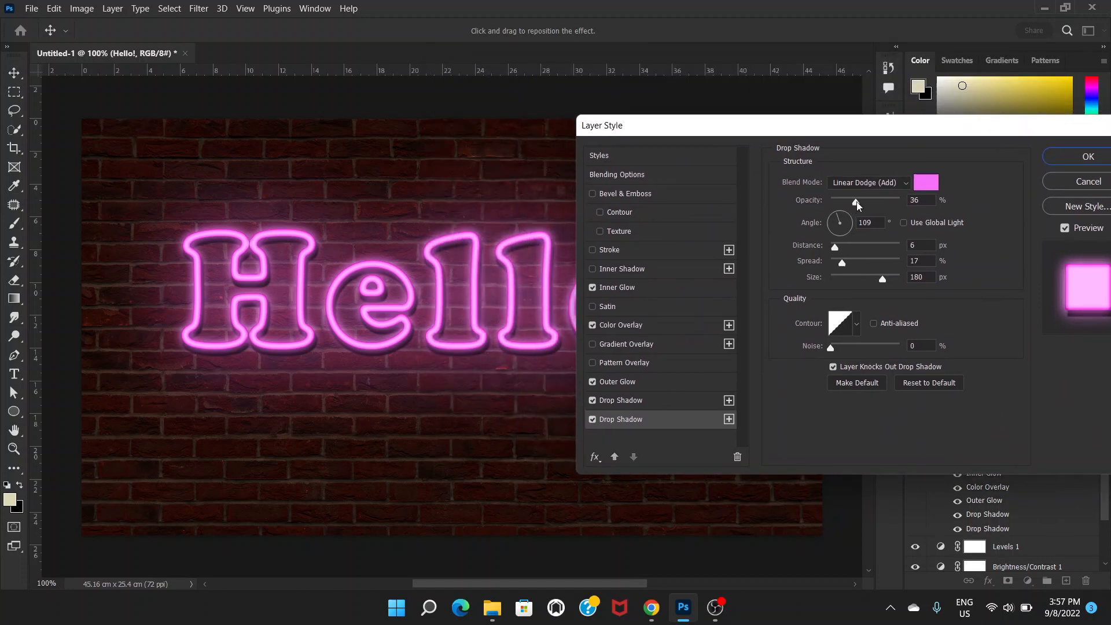
{"action": "left_click_drag", "start_coordinate": [856, 203], "coordinate": [867, 205]}
{"action": "left_click_drag", "start_coordinate": [864, 129], "coordinate": [651, 136]}
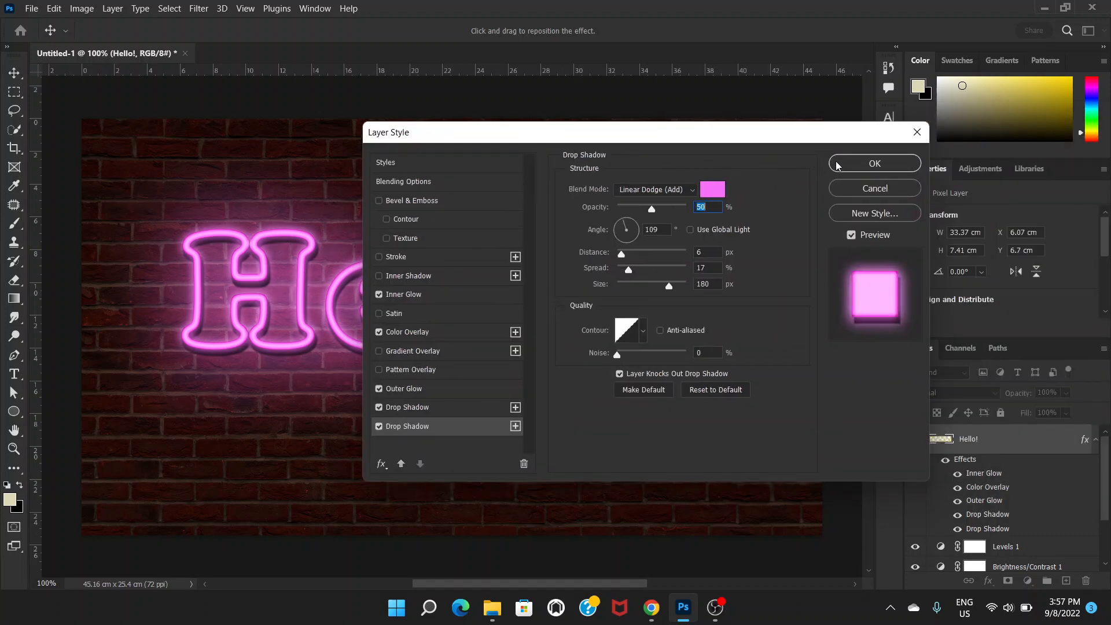
{"action": "left_click", "coordinate": [850, 166]}
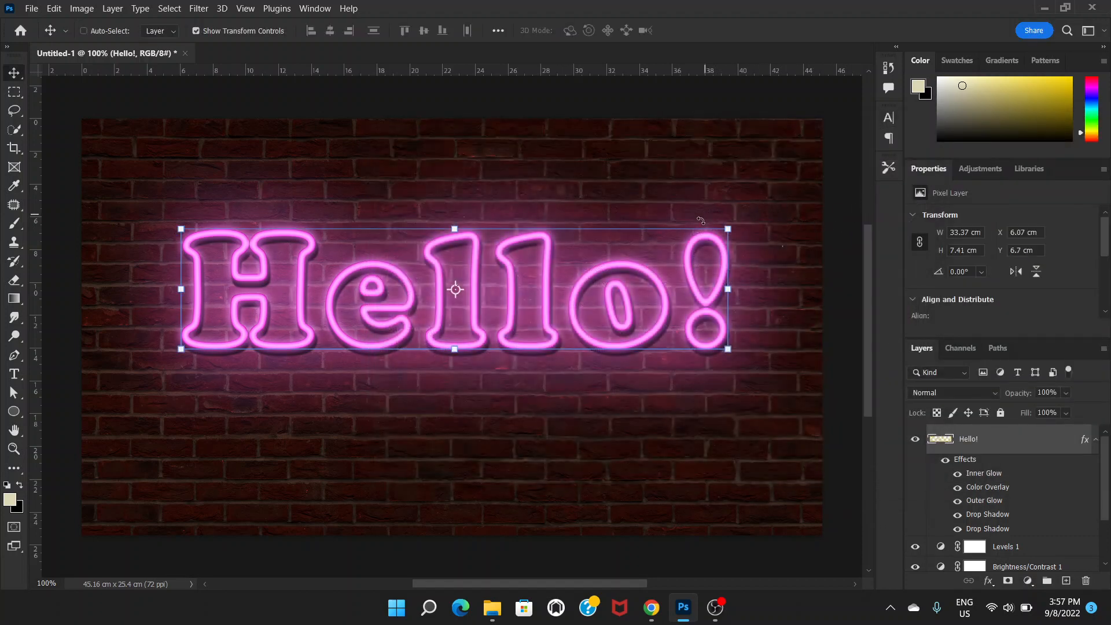
Step: Duplicate the brick wall layer, Layer 1
{"action": "left_click_drag", "start_coordinate": [1106, 479], "coordinate": [1108, 535]}
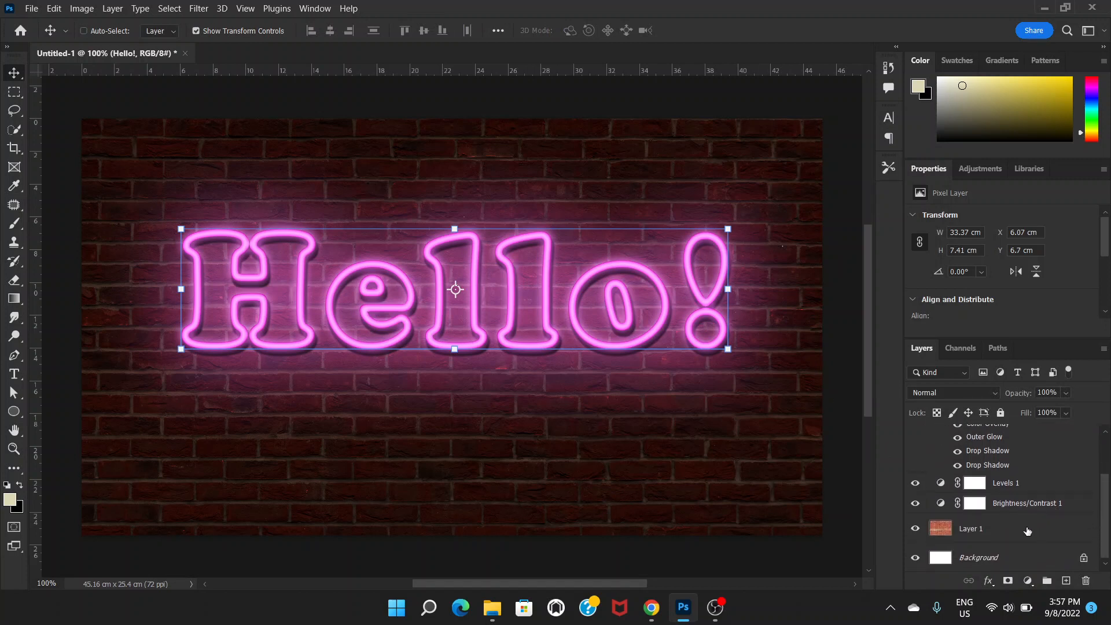
{"action": "left_click", "coordinate": [1007, 531]}
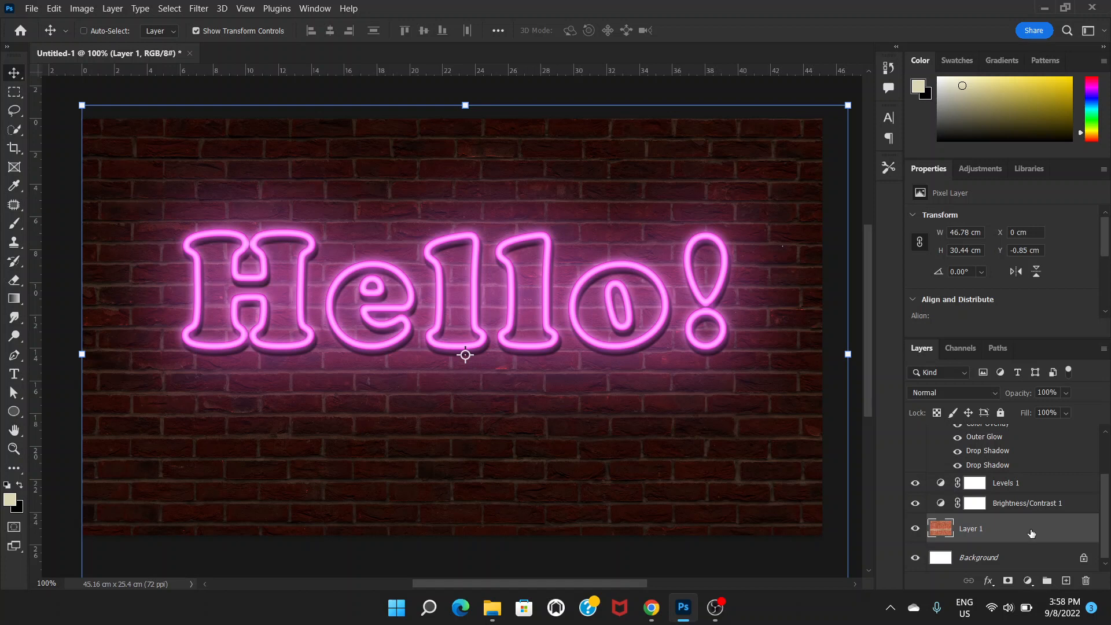
{"action": "key", "text": "ctrl+j"}
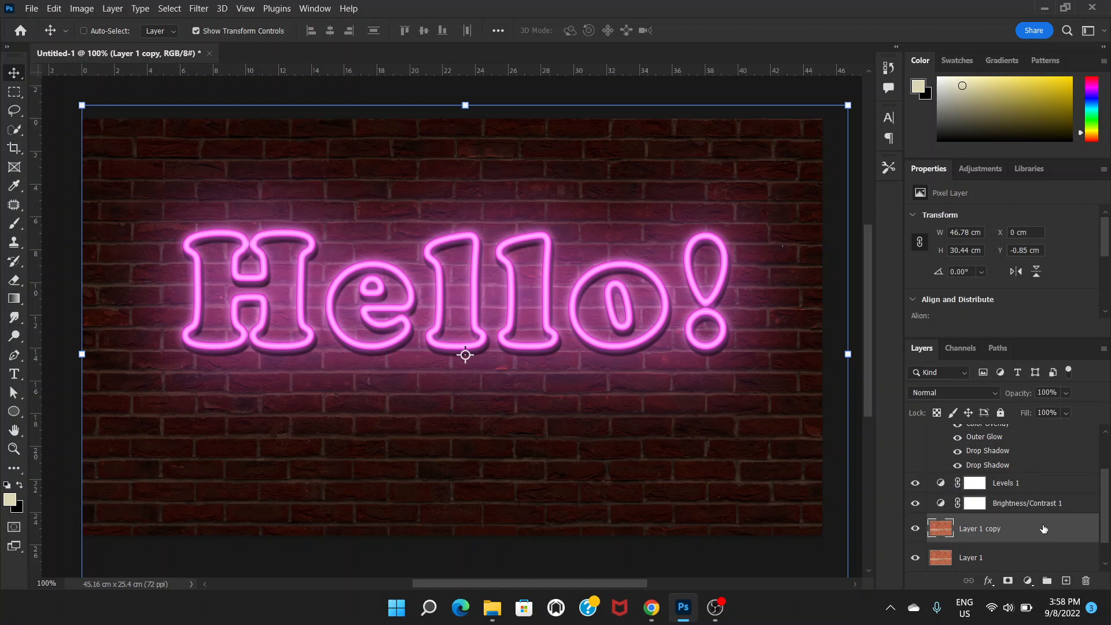
Step: Move Layer 1 copy above the Levels and Brightness/Contrast adjustments, directly beneath the "Hello!" layer
{"action": "scroll", "coordinate": [1035, 535], "scroll_direction": "up", "scroll_amount": 2}
{"action": "scroll", "coordinate": [1036, 535], "scroll_direction": "down", "scroll_amount": 3}
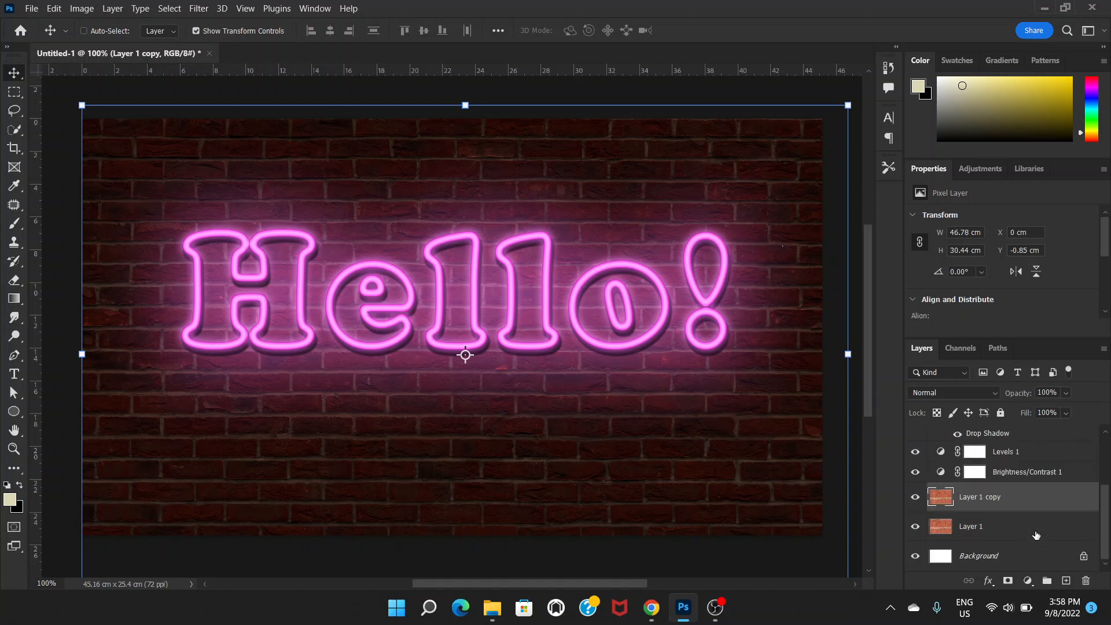
{"action": "scroll", "coordinate": [1106, 503], "scroll_direction": "up", "scroll_amount": 3}
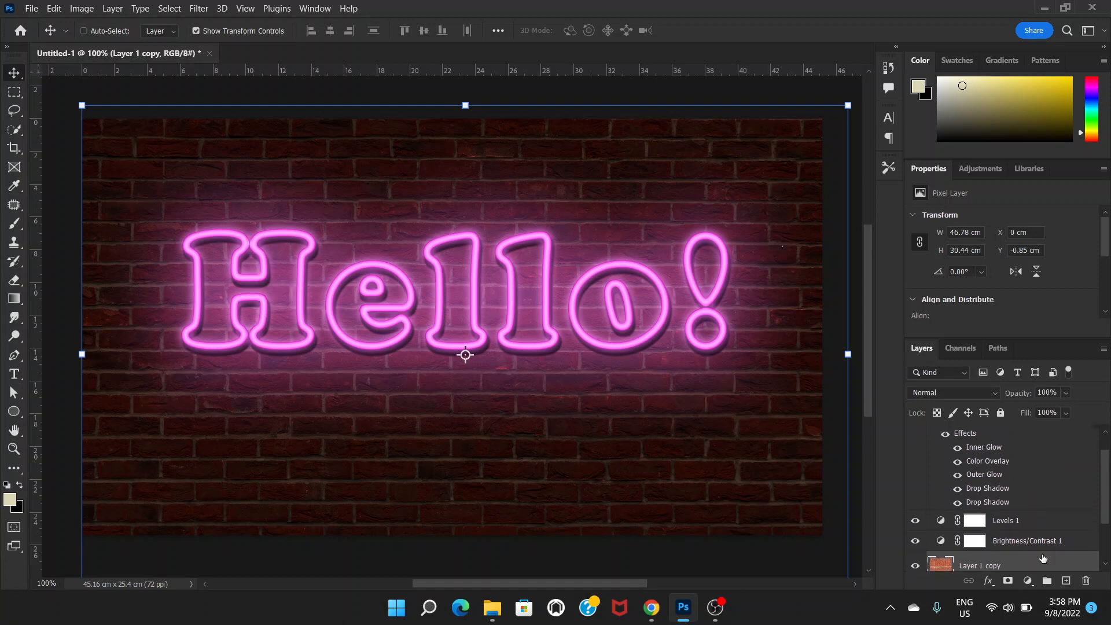
{"action": "left_click_drag", "start_coordinate": [1037, 564], "coordinate": [1035, 432]}
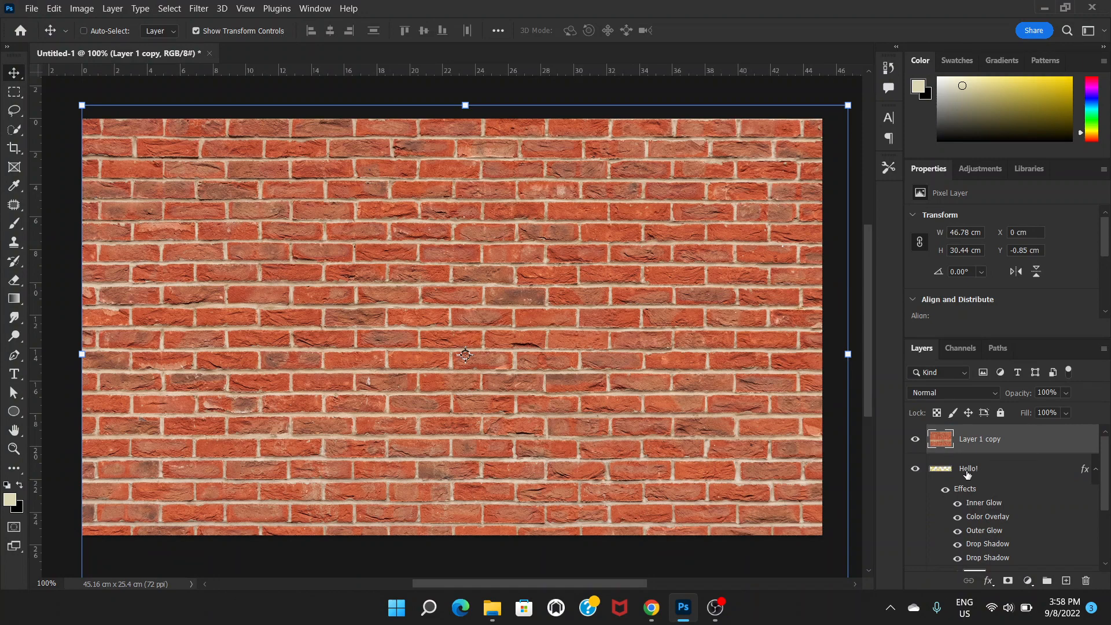
{"action": "left_click", "coordinate": [988, 470]}
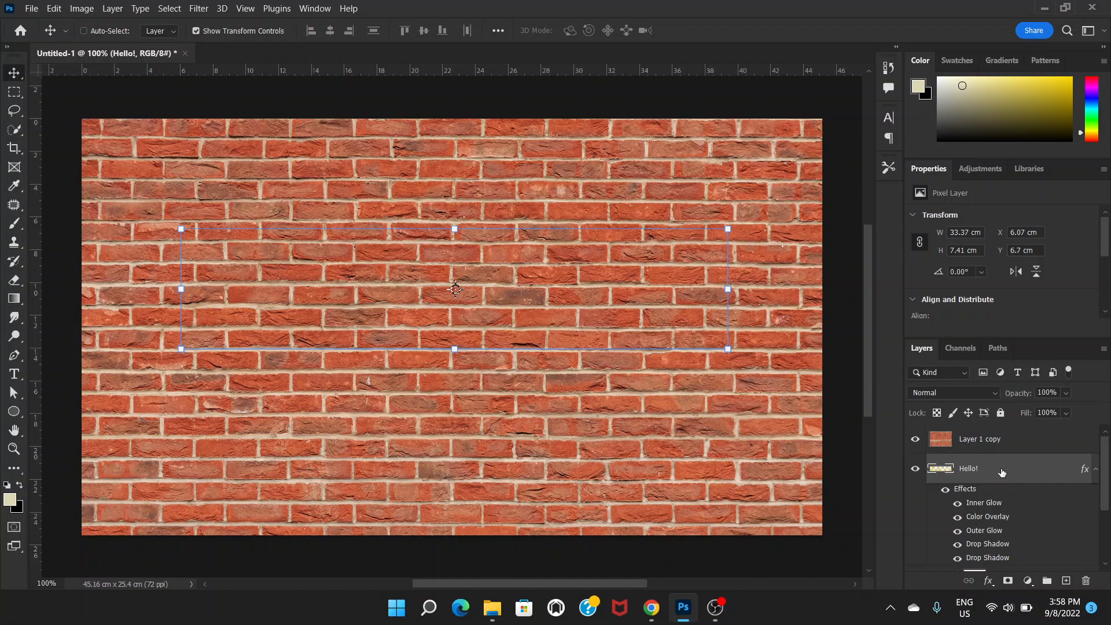
{"action": "left_click_drag", "start_coordinate": [997, 473], "coordinate": [1000, 439]}
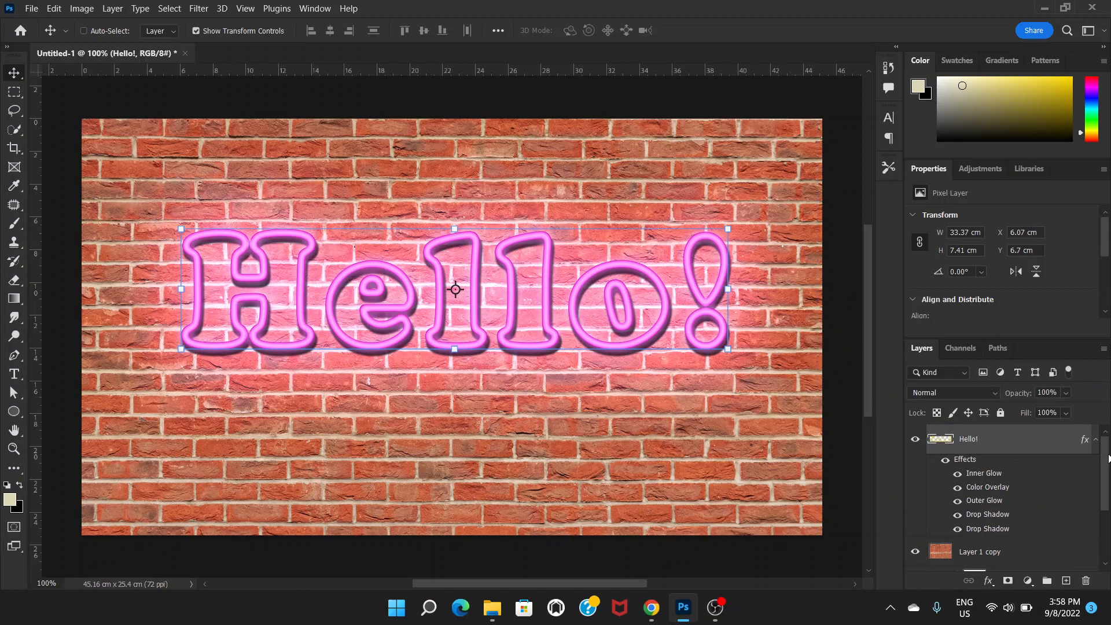
Step: Tint Layer 1 copy pink with Hue/Saturation: hue -32, saturation +18, lightness -17
{"action": "scroll", "coordinate": [1108, 458], "scroll_direction": "down", "scroll_amount": 2}
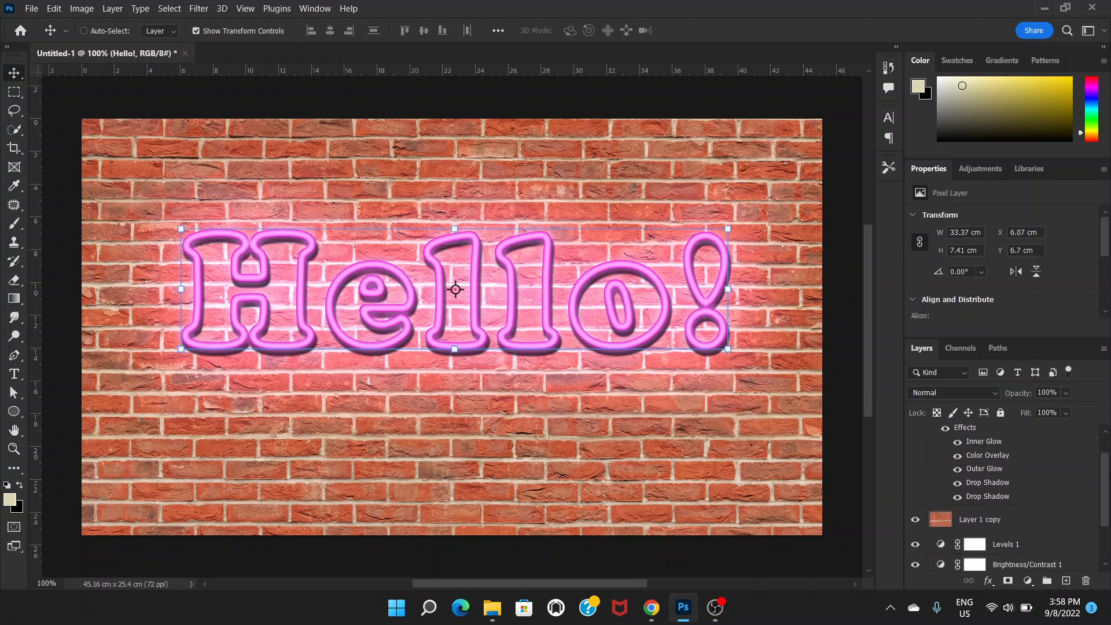
{"action": "left_click", "coordinate": [1005, 522]}
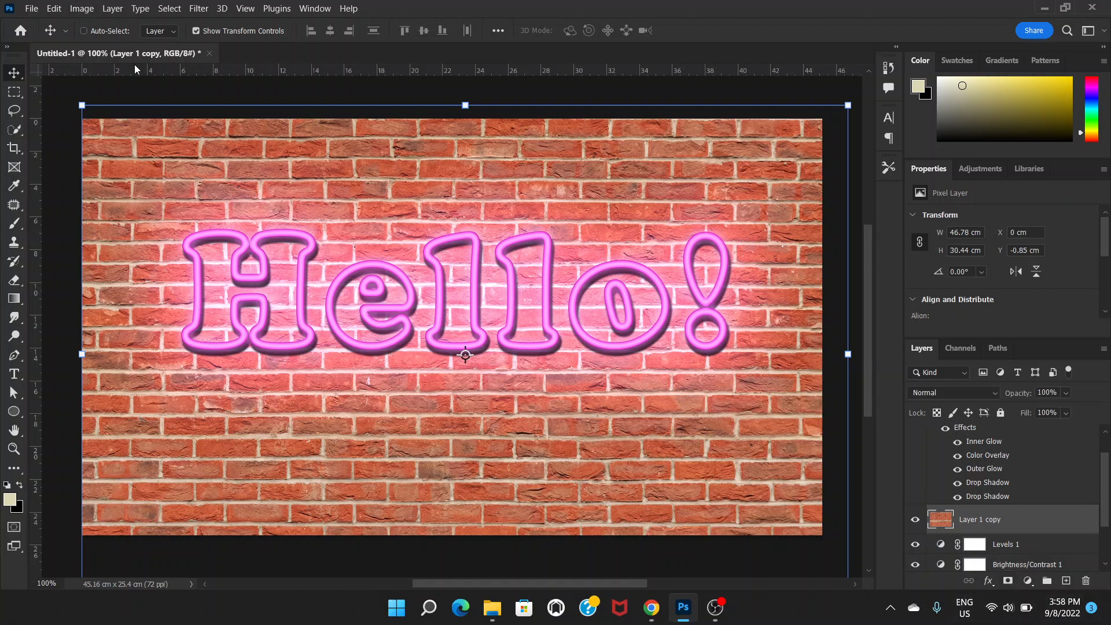
{"action": "left_click", "coordinate": [82, 9]}
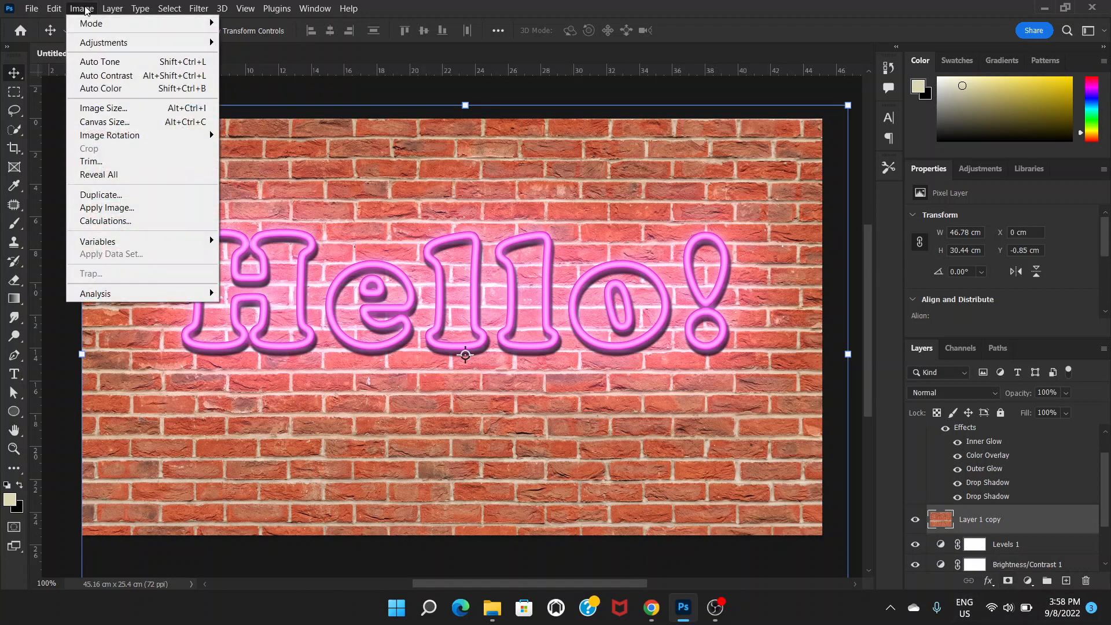
{"action": "mouse_move", "coordinate": [104, 42]}
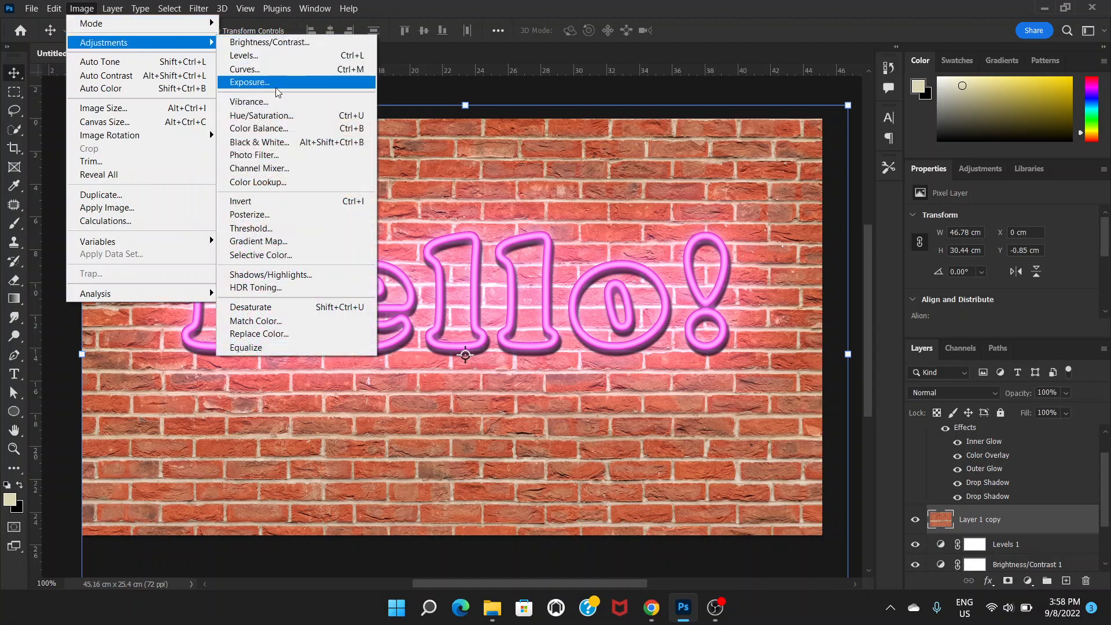
{"action": "left_click", "coordinate": [261, 116]}
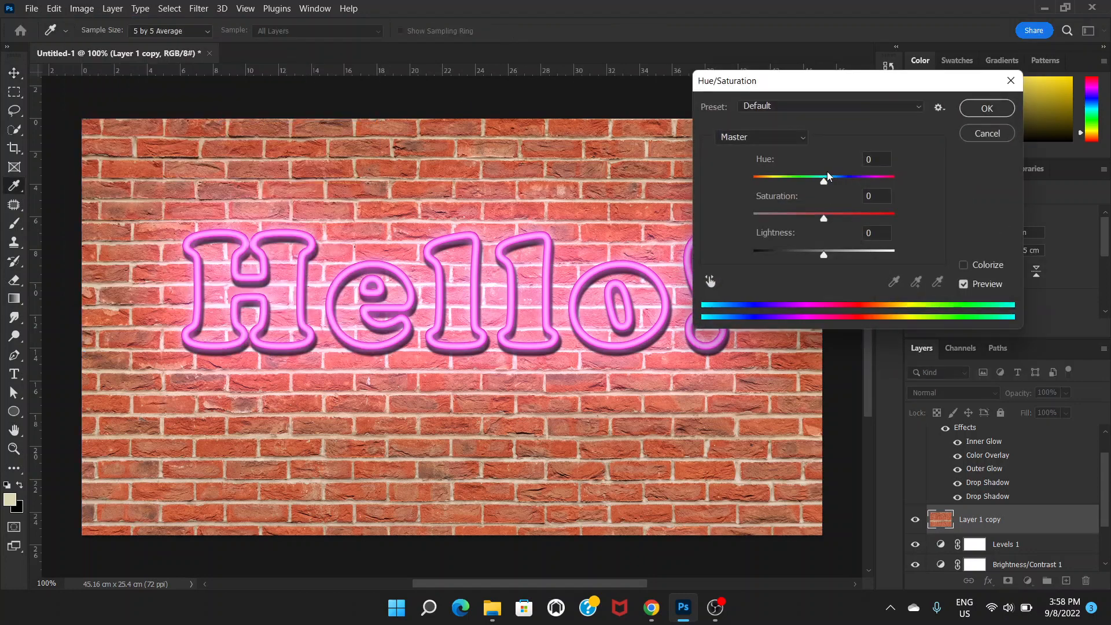
{"action": "left_click_drag", "start_coordinate": [822, 184], "coordinate": [836, 220]}
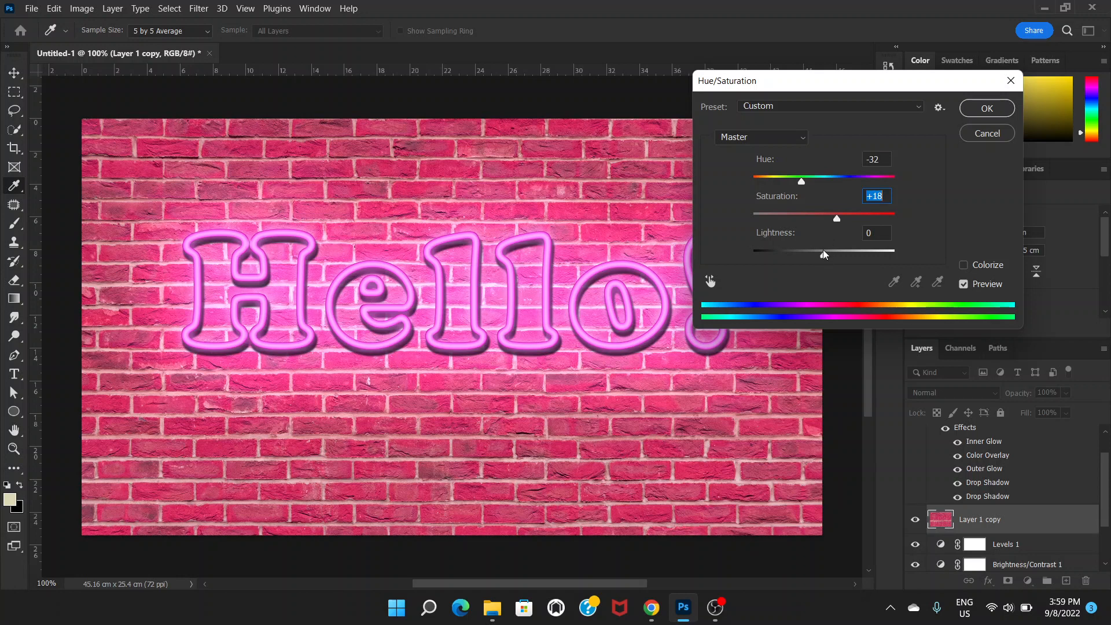
{"action": "left_click_drag", "start_coordinate": [824, 255], "coordinate": [811, 253]}
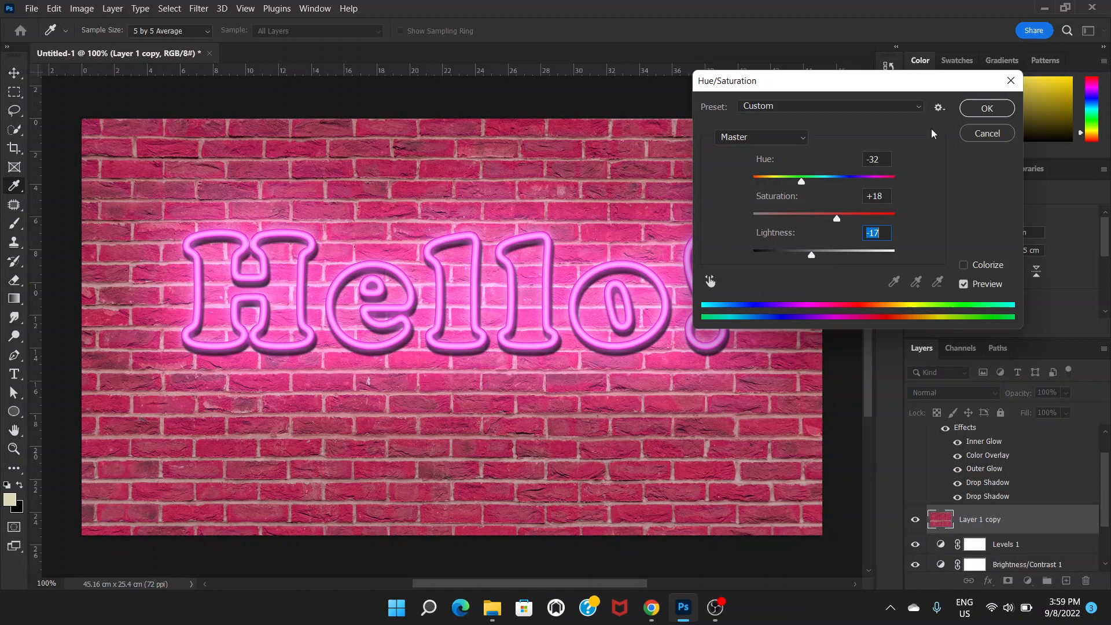
{"action": "left_click", "coordinate": [975, 109]}
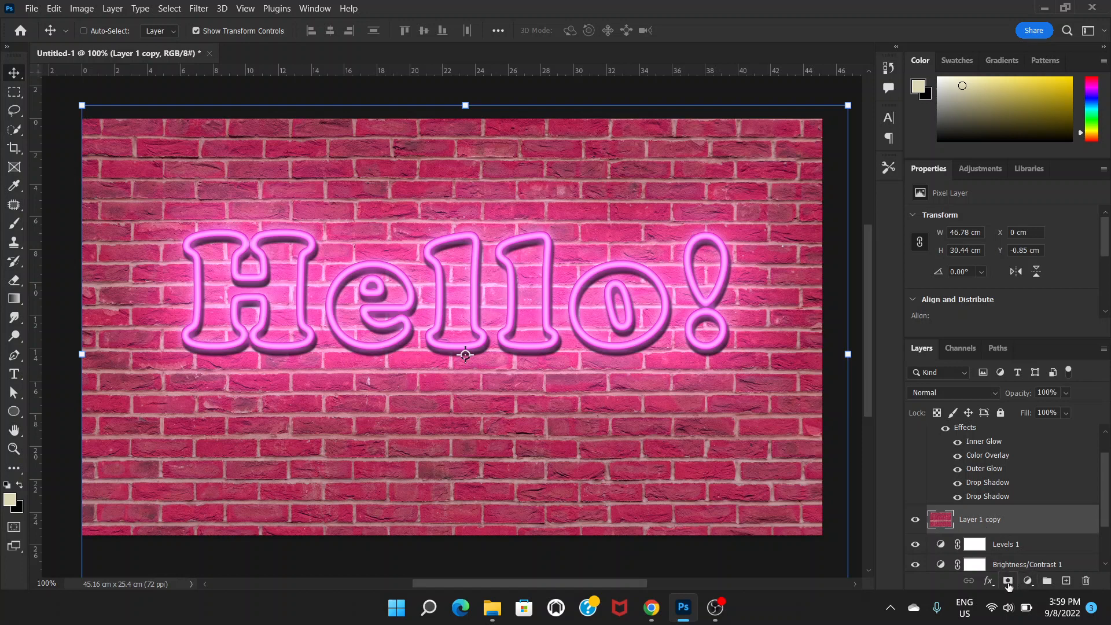
Step: Add a layer mask to Layer 1 copy and invert it to black
{"action": "left_click", "coordinate": [1008, 581]}
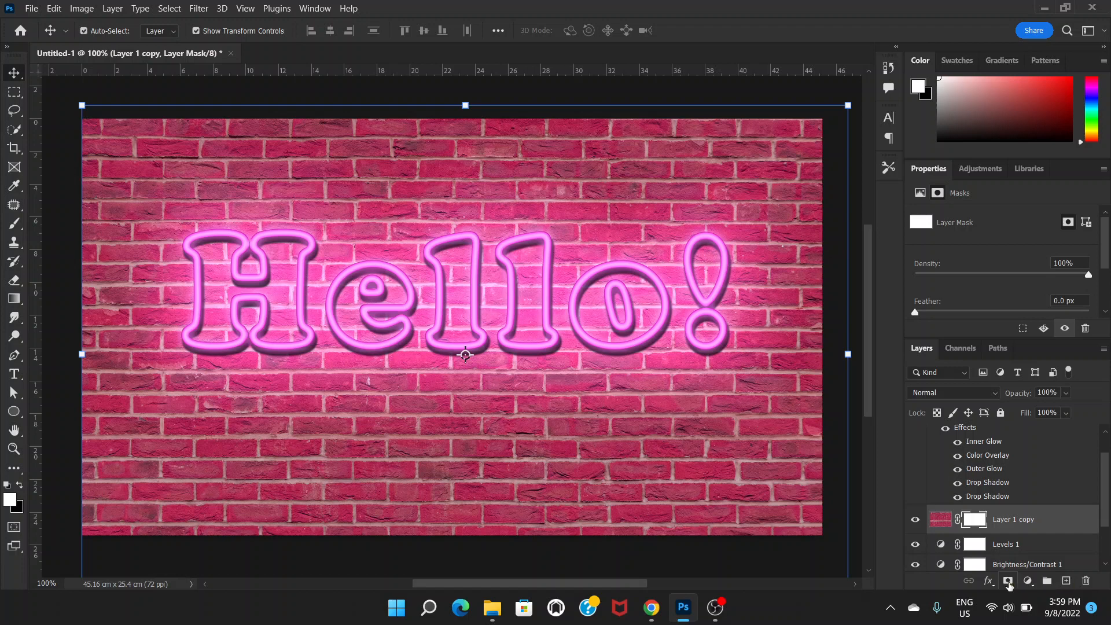
{"action": "key", "text": "ctrl+i"}
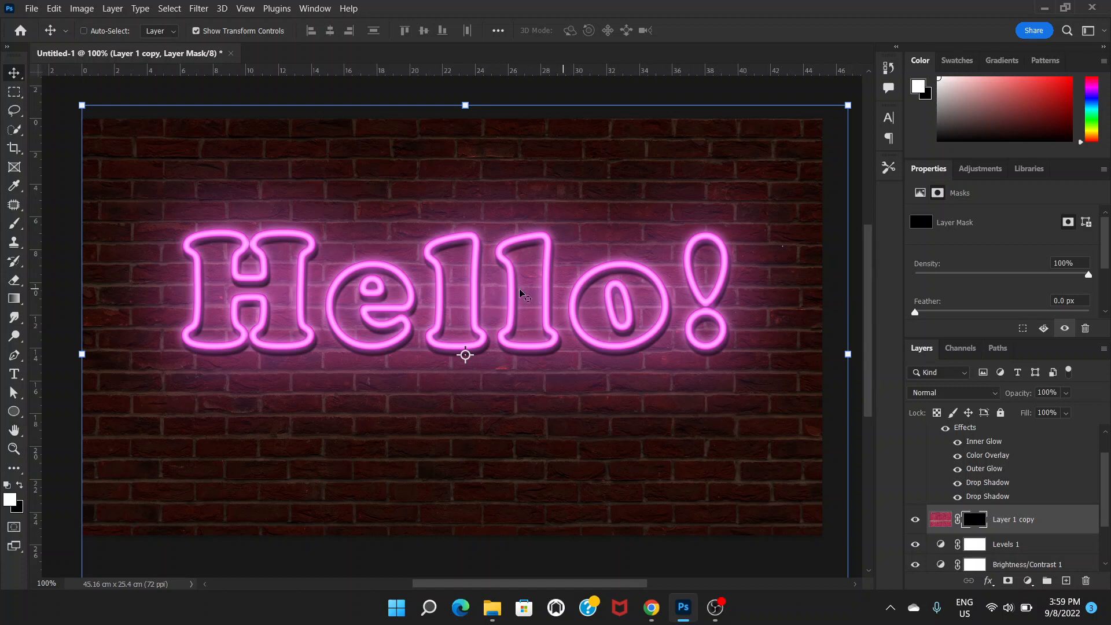
Step: Paint white on Layer 1 copy's mask across the "Hello!" letters with a soft 500 px Brush at 0% hardness and 25% opacity
{"action": "left_click", "coordinate": [12, 227]}
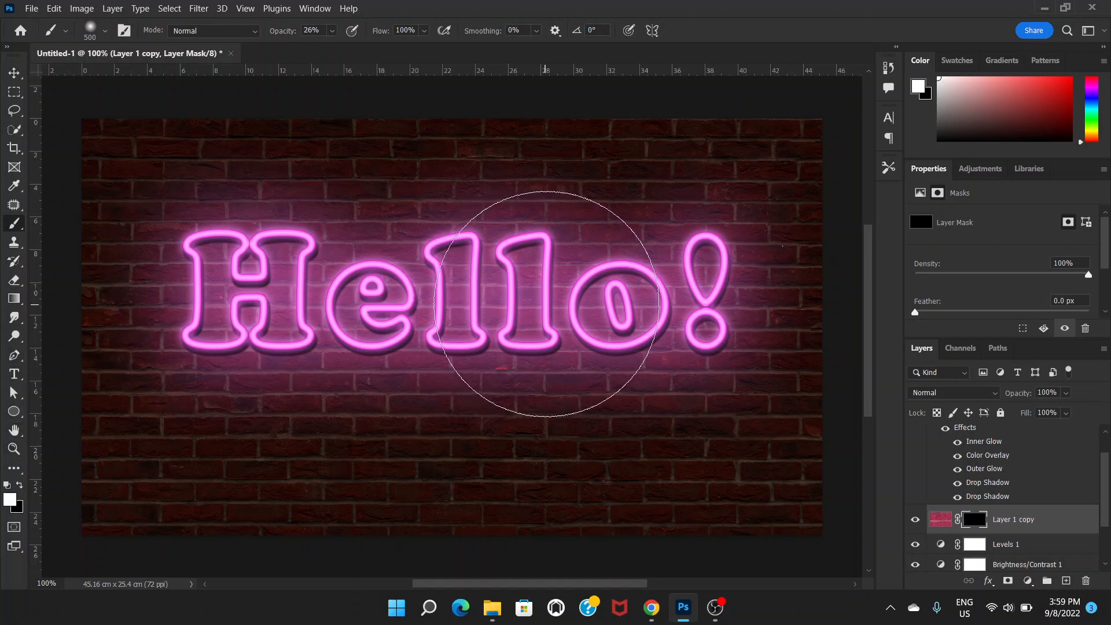
{"action": "right_click", "coordinate": [531, 298]}
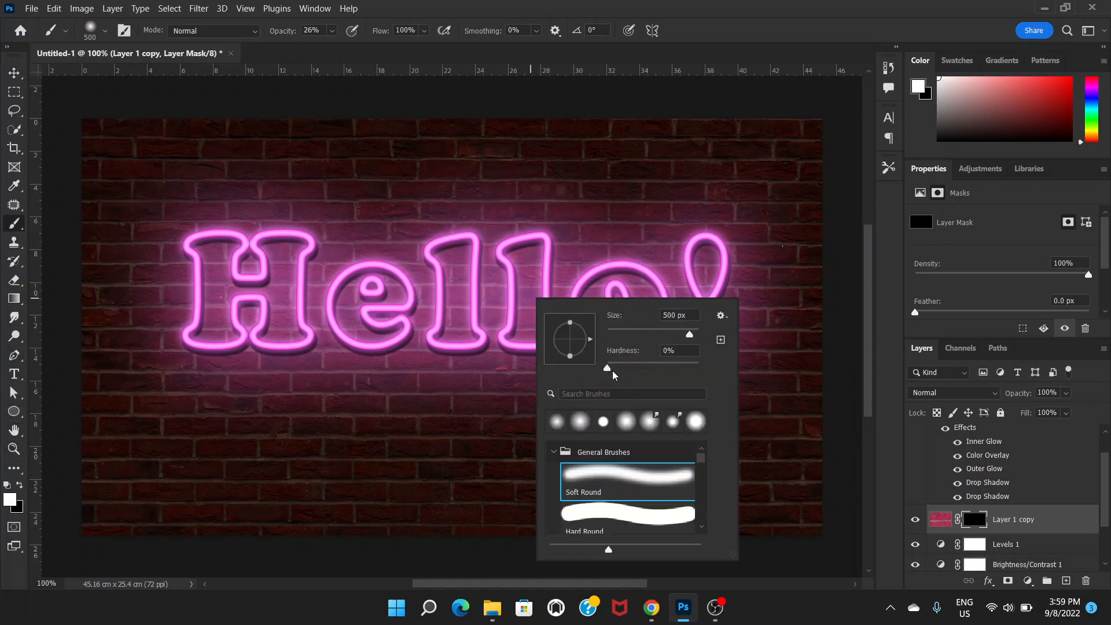
{"action": "left_click_drag", "start_coordinate": [619, 372], "coordinate": [592, 374]}
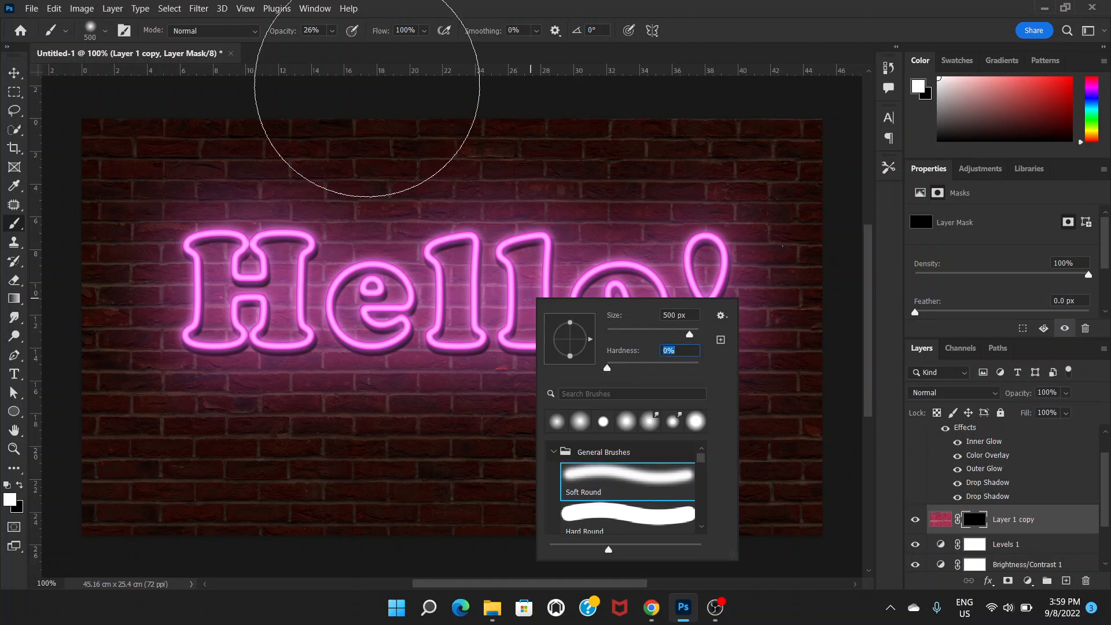
{"action": "left_click", "coordinate": [332, 31]}
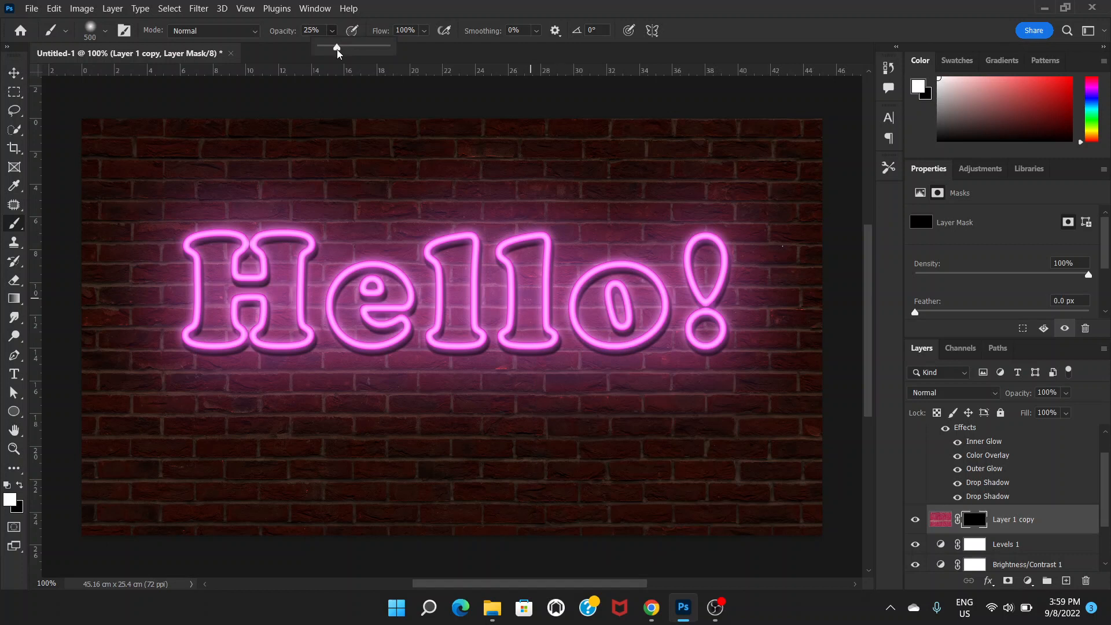
{"action": "left_click_drag", "start_coordinate": [338, 54], "coordinate": [341, 56]}
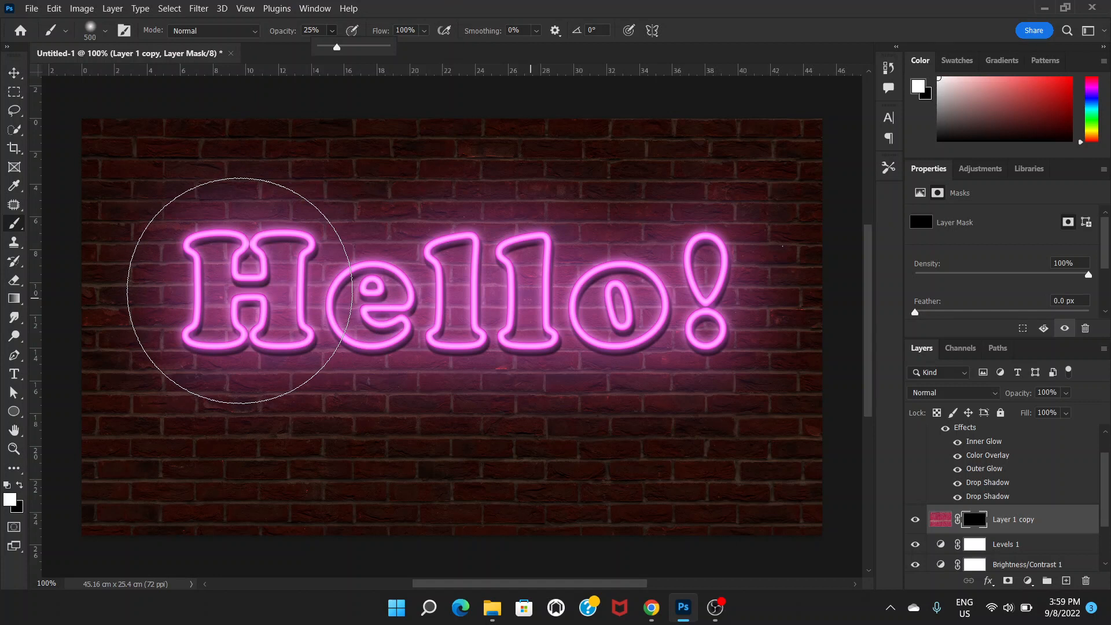
{"action": "mouse_move", "coordinate": [240, 290]}
{"action": "left_mouse_down"}
{"action": "mouse_move", "coordinate": [238, 258]}
{"action": "mouse_move", "coordinate": [317, 289]}
{"action": "mouse_move", "coordinate": [353, 271]}
{"action": "mouse_move", "coordinate": [375, 291]}
{"action": "mouse_move", "coordinate": [637, 296]}
{"action": "mouse_move", "coordinate": [669, 260]}
{"action": "mouse_move", "coordinate": [745, 248]}
{"action": "mouse_move", "coordinate": [732, 397]}
{"action": "mouse_move", "coordinate": [718, 374]}
{"action": "mouse_move", "coordinate": [650, 372]}
{"action": "mouse_move", "coordinate": [655, 390]}
{"action": "mouse_move", "coordinate": [608, 372]}
{"action": "mouse_move", "coordinate": [387, 389]}
{"action": "mouse_move", "coordinate": [408, 376]}
{"action": "mouse_move", "coordinate": [440, 395]}
{"action": "mouse_move", "coordinate": [460, 369]}
{"action": "mouse_move", "coordinate": [571, 359]}
{"action": "mouse_move", "coordinate": [595, 337]}
{"action": "left_mouse_up"}
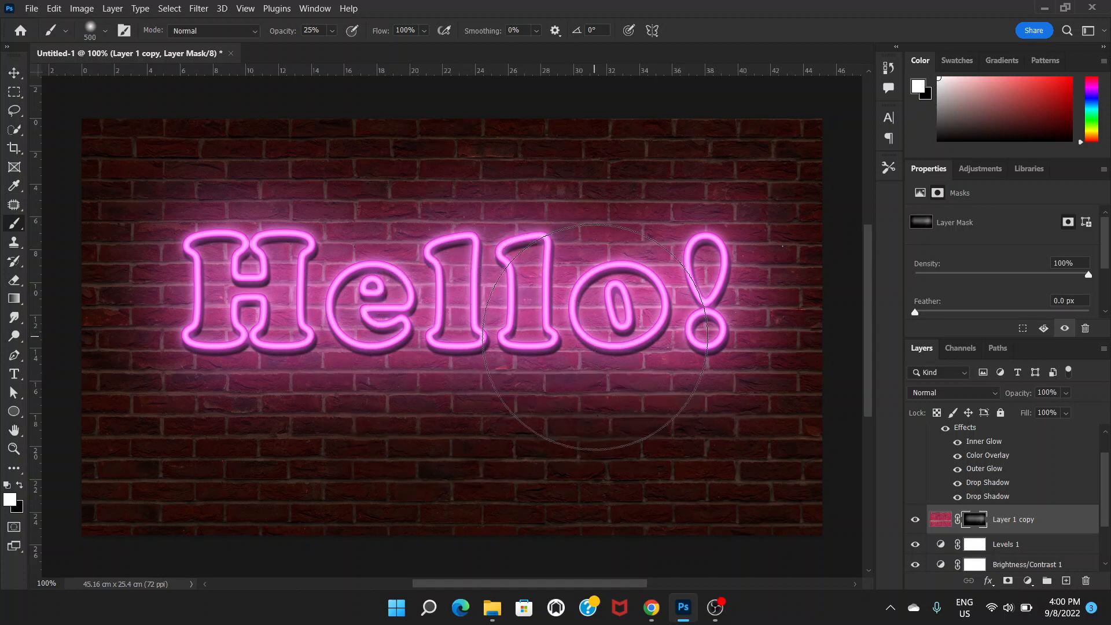
Step: Reduce the brush to 200 px and paint more pink light on the bricks around and below the "Hello!" letters
{"action": "key", "text": "bracketleft"}
{"action": "key", "text": "bracketleft"}
{"action": "key", "text": "bracketleft"}
{"action": "key", "text": "bracketleft"}
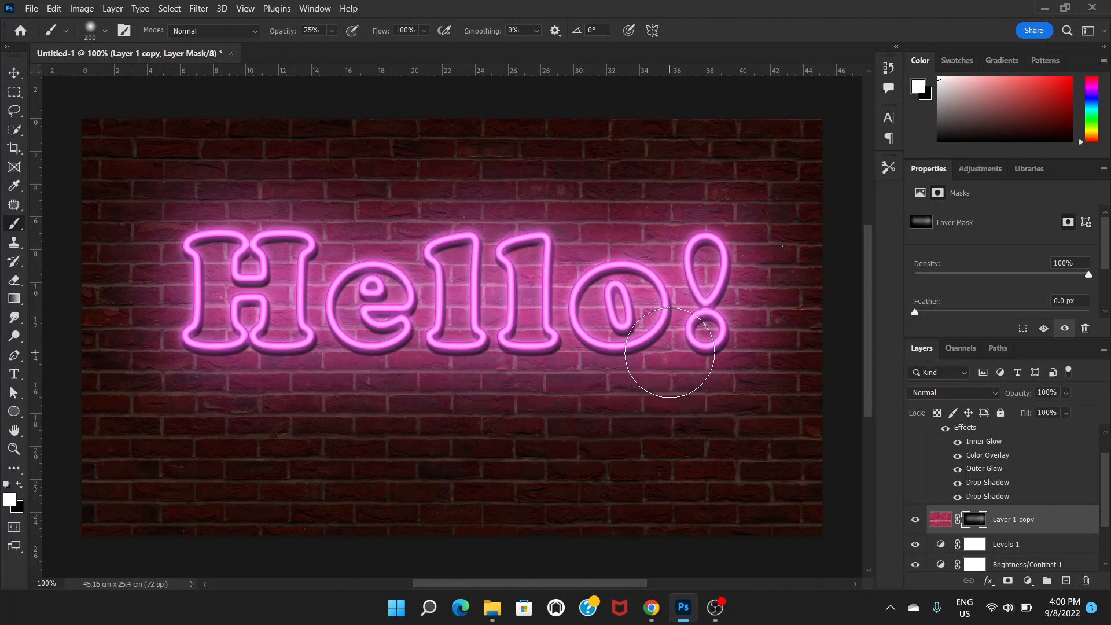
{"action": "mouse_move", "coordinate": [669, 352]}
{"action": "left_mouse_down"}
{"action": "mouse_move", "coordinate": [639, 372]}
{"action": "mouse_move", "coordinate": [596, 376]}
{"action": "mouse_move", "coordinate": [521, 367]}
{"action": "mouse_move", "coordinate": [235, 377]}
{"action": "mouse_move", "coordinate": [515, 379]}
{"action": "mouse_move", "coordinate": [372, 389]}
{"action": "mouse_move", "coordinate": [739, 372]}
{"action": "mouse_move", "coordinate": [376, 384]}
{"action": "mouse_move", "coordinate": [319, 368]}
{"action": "left_mouse_up"}
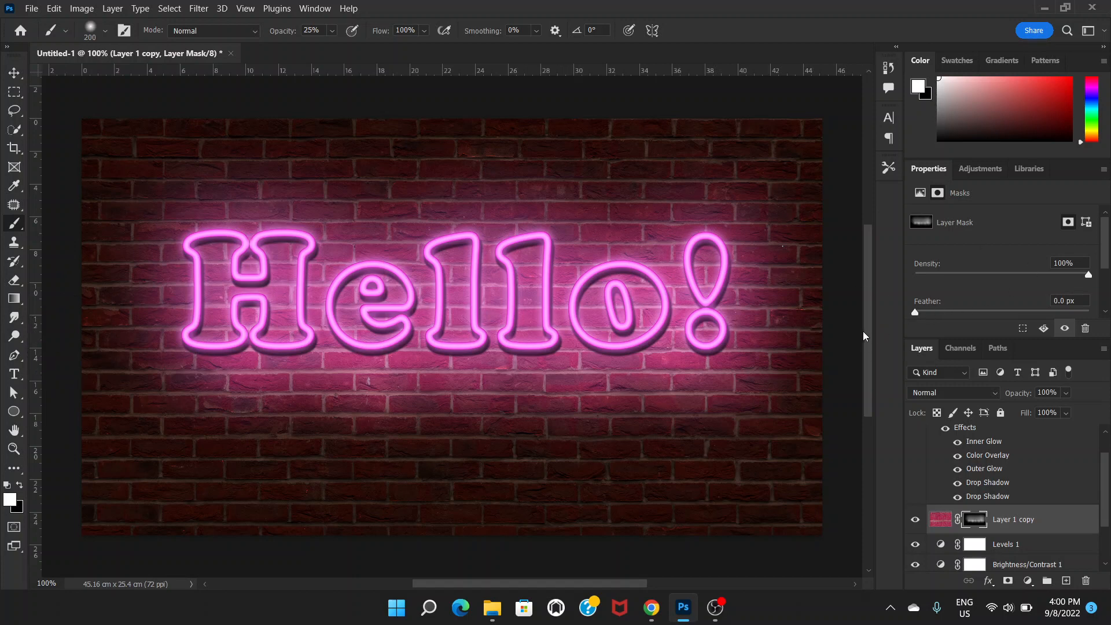
{"action": "key", "text": "ctrl+minus"}
{"action": "key", "text": "ctrl+minus"}
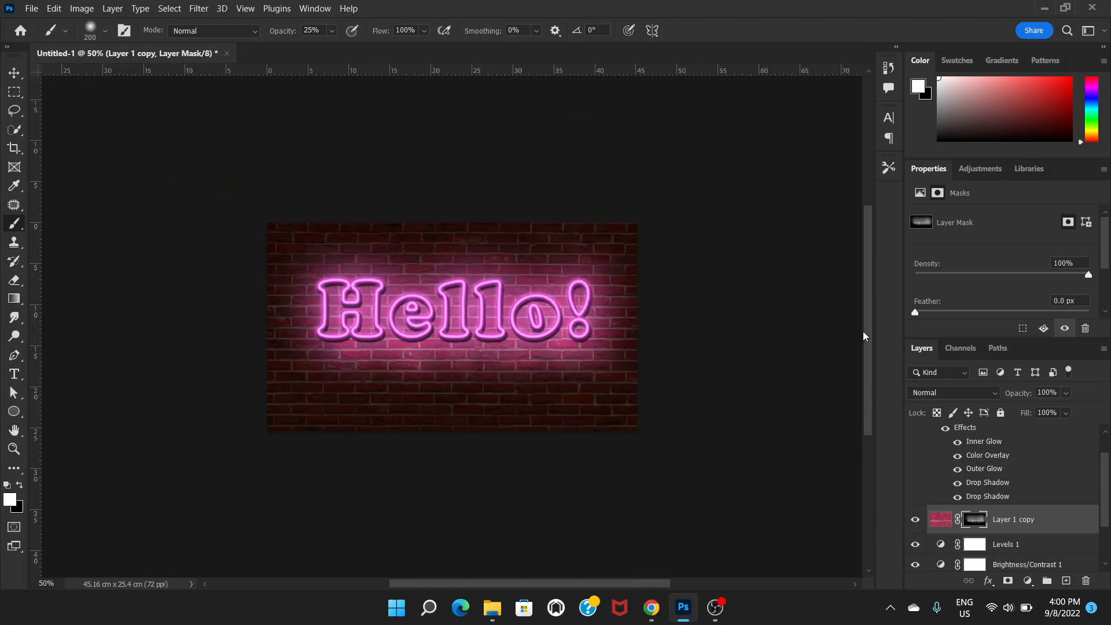
{"action": "key", "text": "ctrl+plus"}
{"action": "key", "text": "ctrl+plus"}
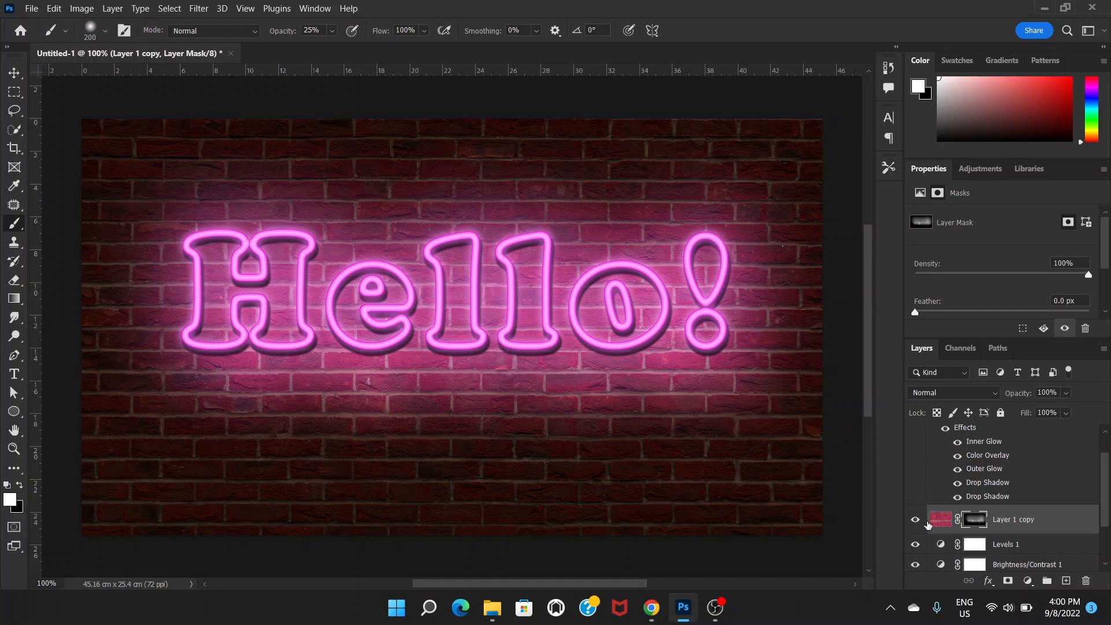
Step: Try a Hue/Saturation change on Layer 1 copy's image with hue -23, saturation +5 and lightness -33, and discard it
{"action": "left_click", "coordinate": [939, 525]}
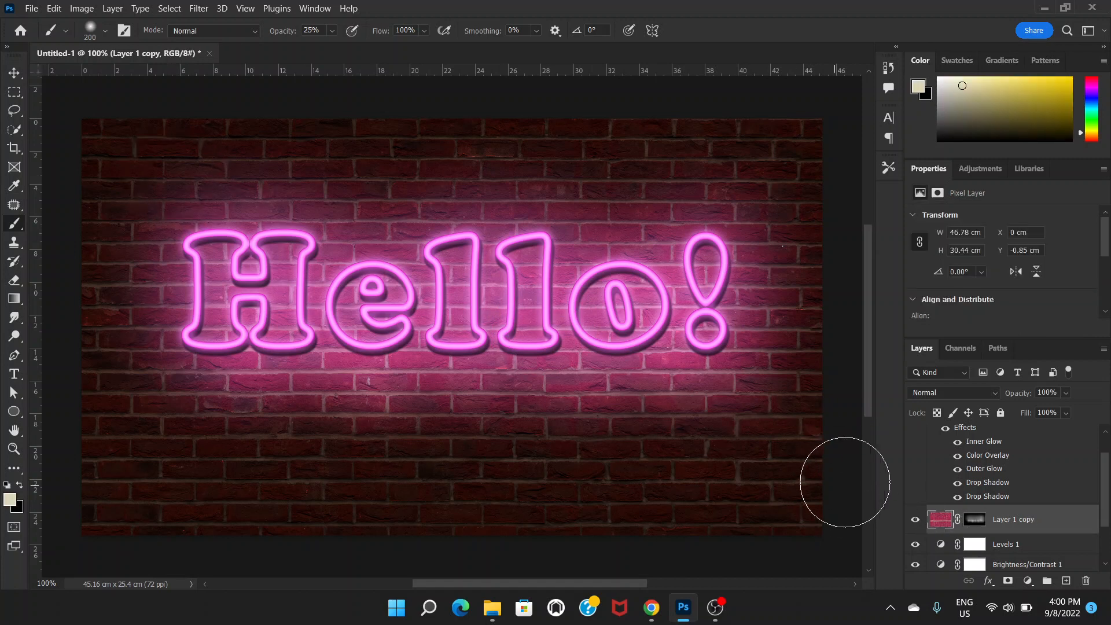
{"action": "left_click", "coordinate": [87, 13]}
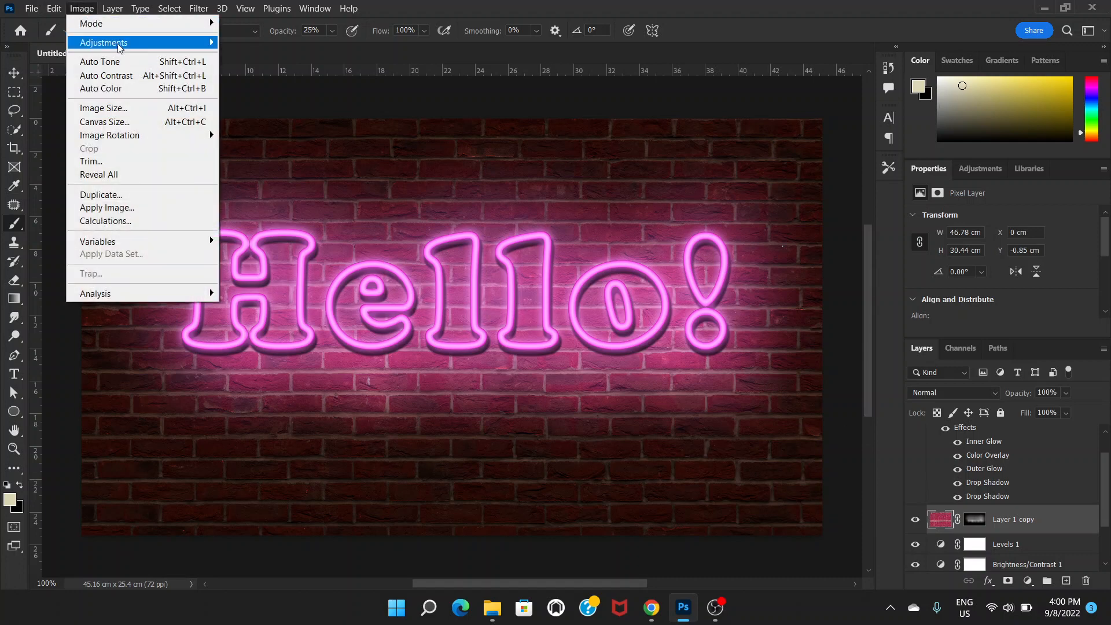
{"action": "mouse_move", "coordinate": [120, 46]}
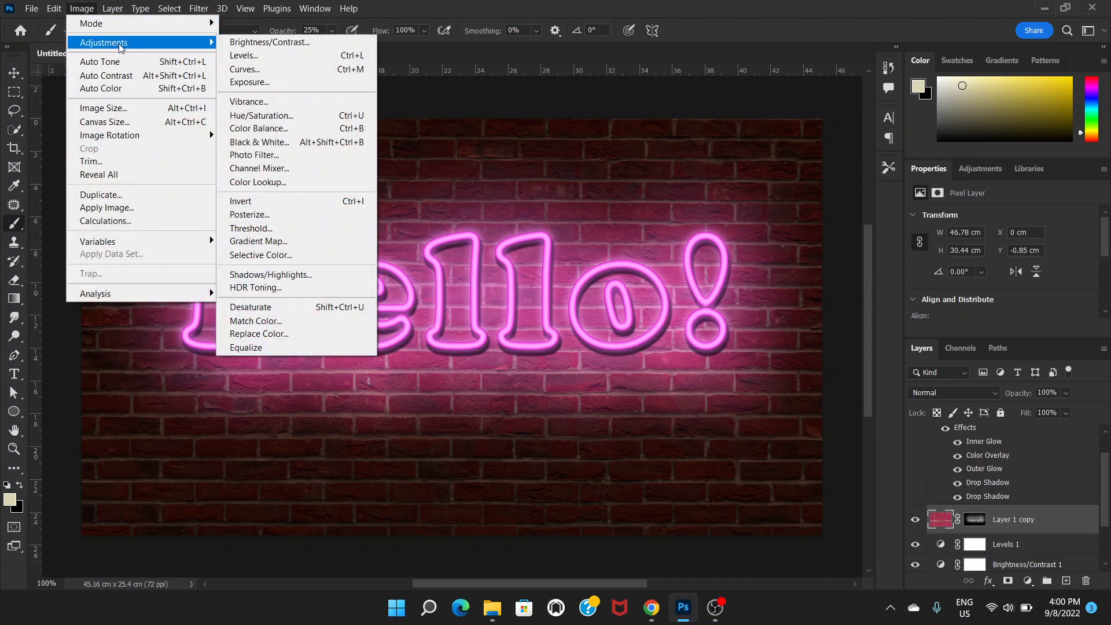
{"action": "left_click", "coordinate": [292, 115]}
{"action": "mouse_move", "coordinate": [825, 183]}
{"action": "left_mouse_down"}
{"action": "mouse_move", "coordinate": [784, 185]}
{"action": "mouse_move", "coordinate": [839, 194]}
{"action": "mouse_move", "coordinate": [807, 183]}
{"action": "left_mouse_up"}
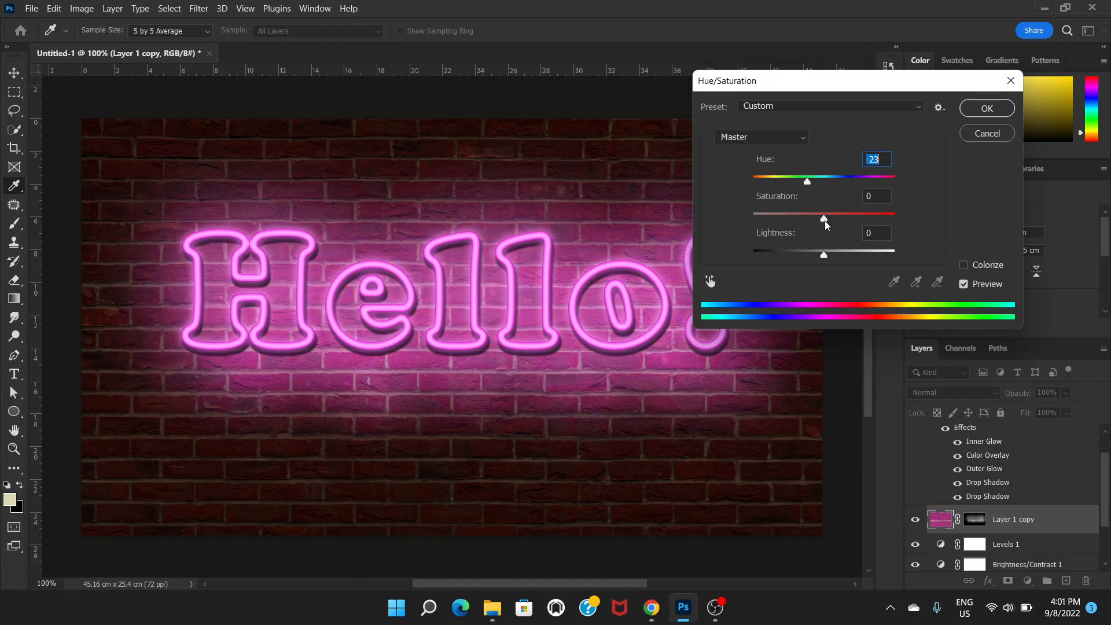
{"action": "left_click_drag", "start_coordinate": [824, 221], "coordinate": [795, 258]}
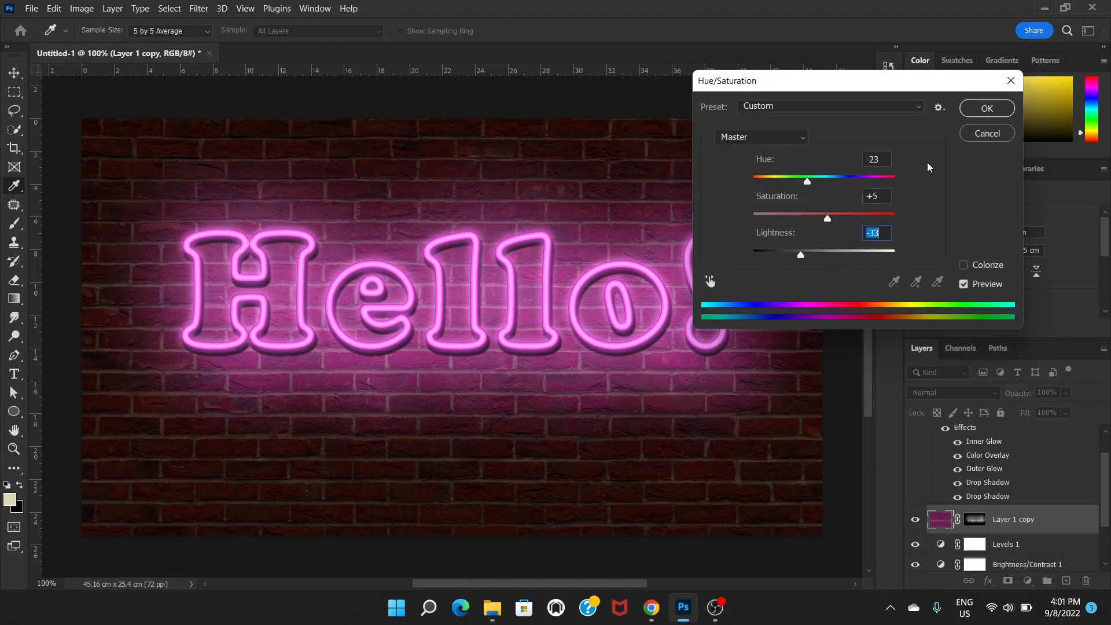
{"action": "left_click", "coordinate": [987, 133]}
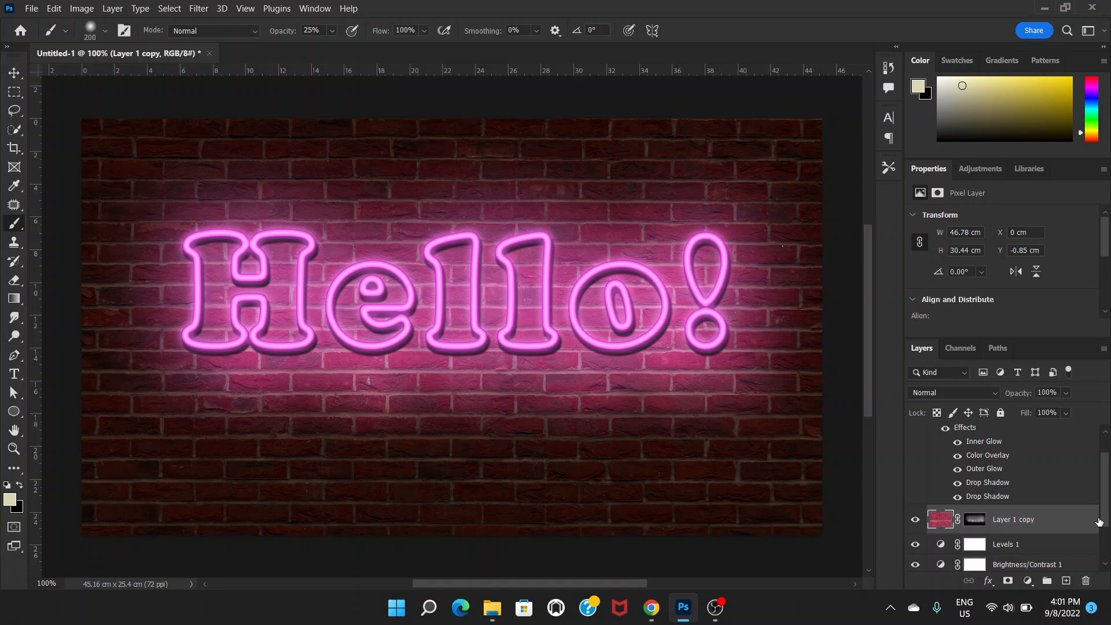
{"action": "key", "text": "alt+Tab"}
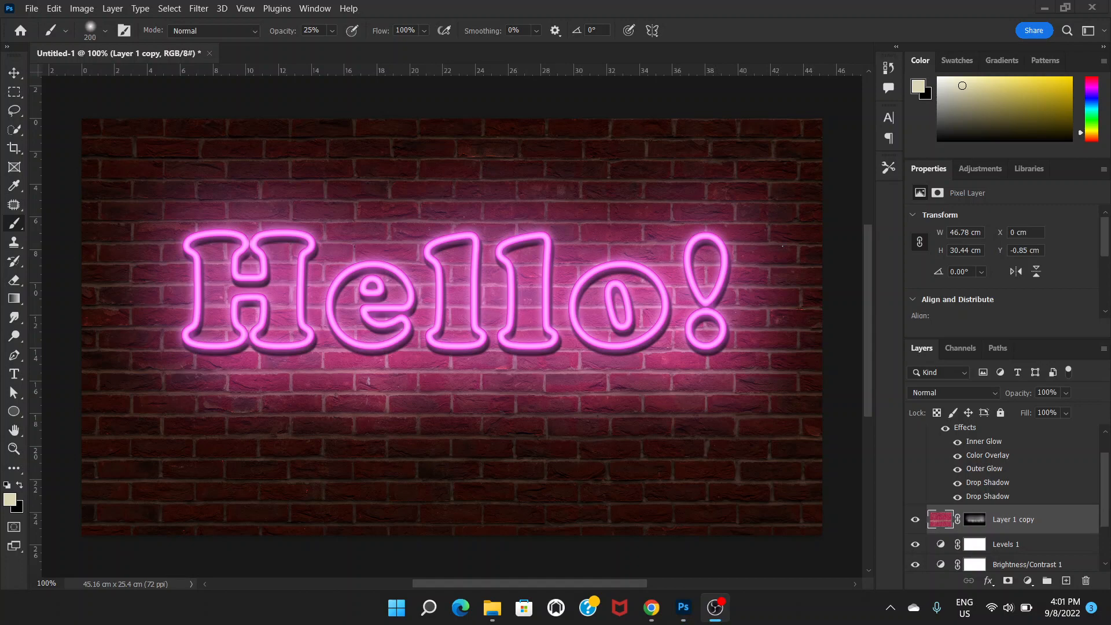